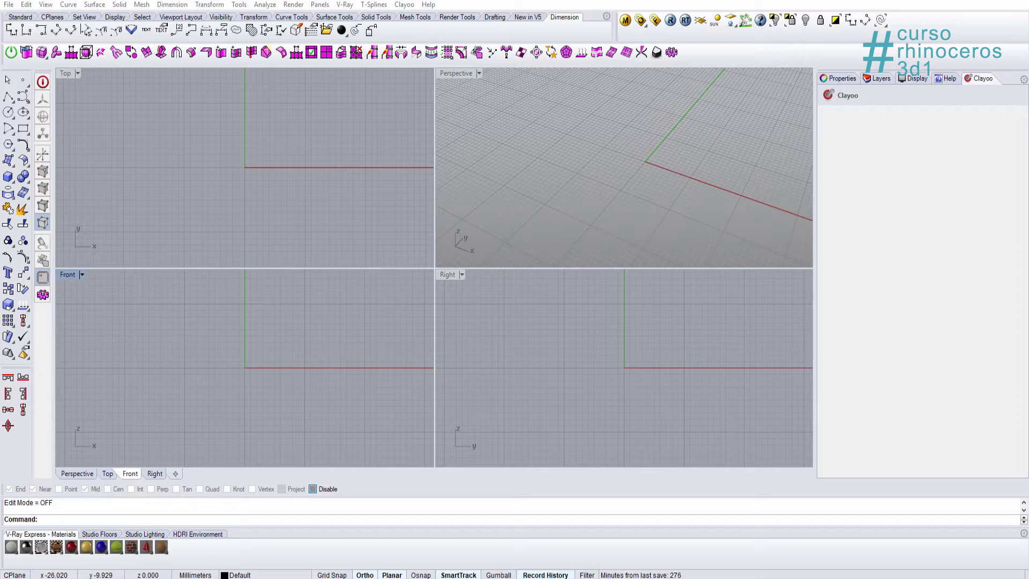
Look over the Clayoo Emboss and Sculpt tool sets and return to the SubD tools.
{"action": "left_click", "coordinate": [529, 175]}
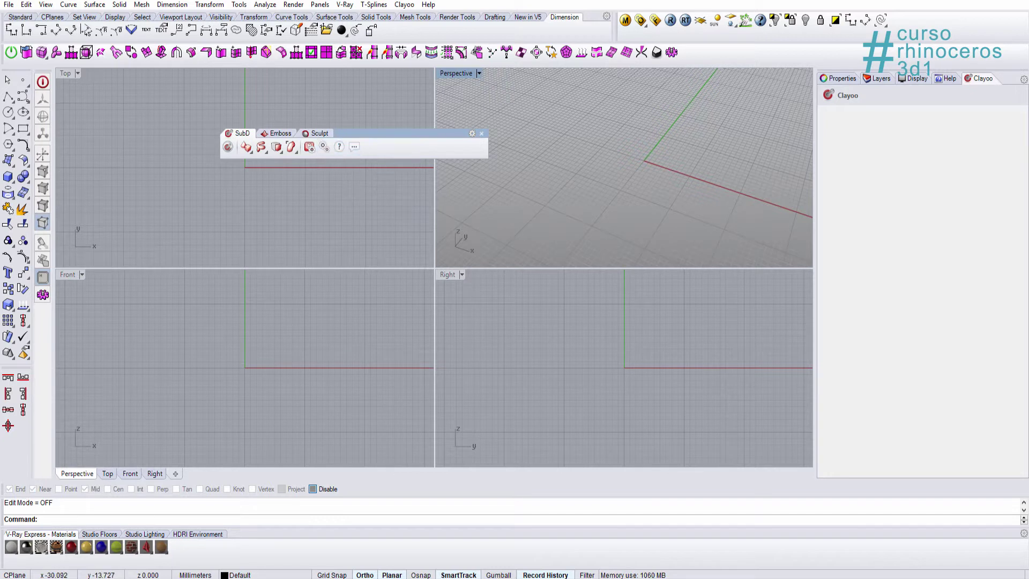
{"action": "left_click_drag", "start_coordinate": [395, 132], "coordinate": [394, 126]}
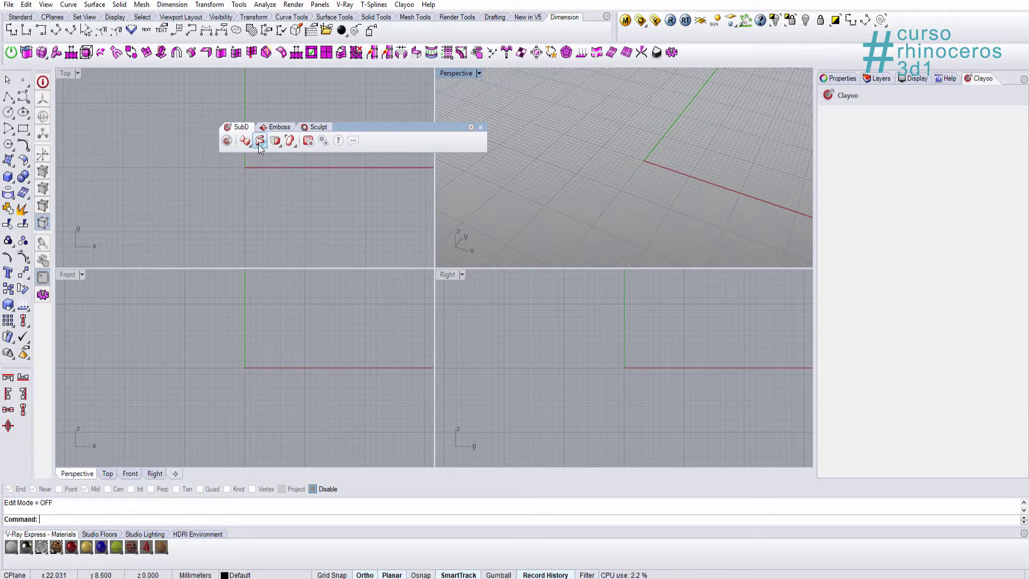
{"action": "left_click", "coordinate": [277, 127]}
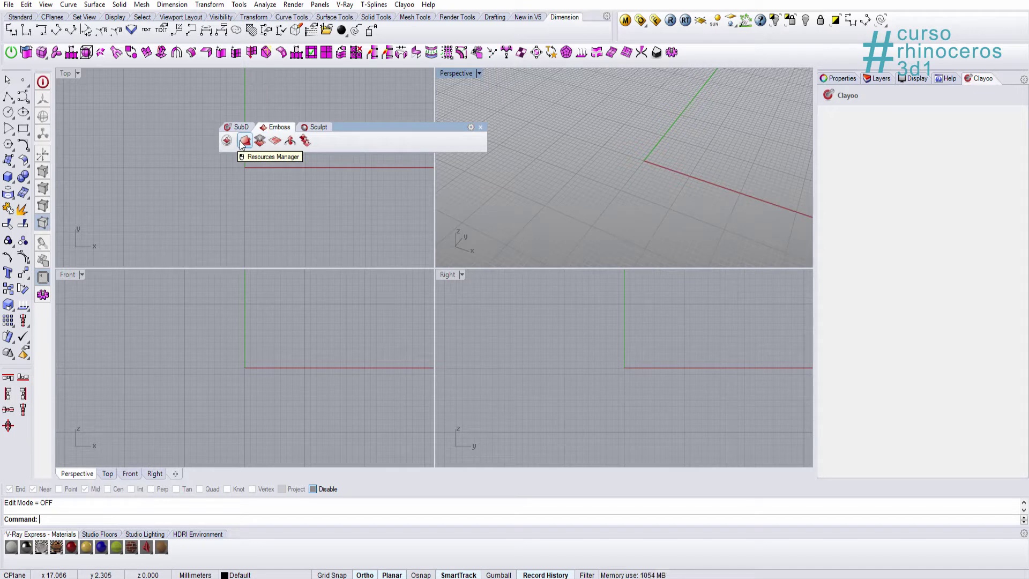
{"action": "left_click", "coordinate": [316, 127]}
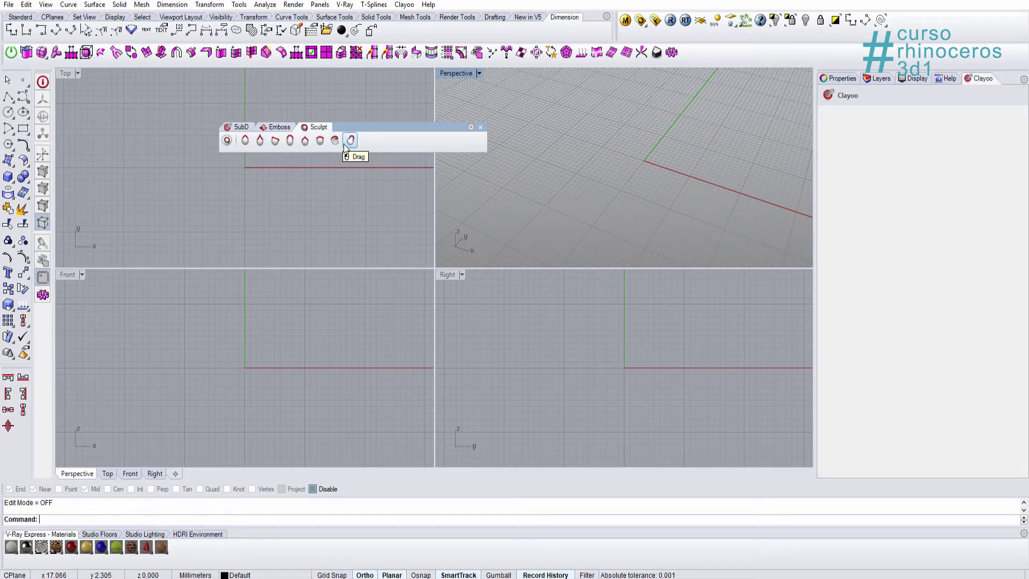
{"action": "left_click", "coordinate": [240, 127]}
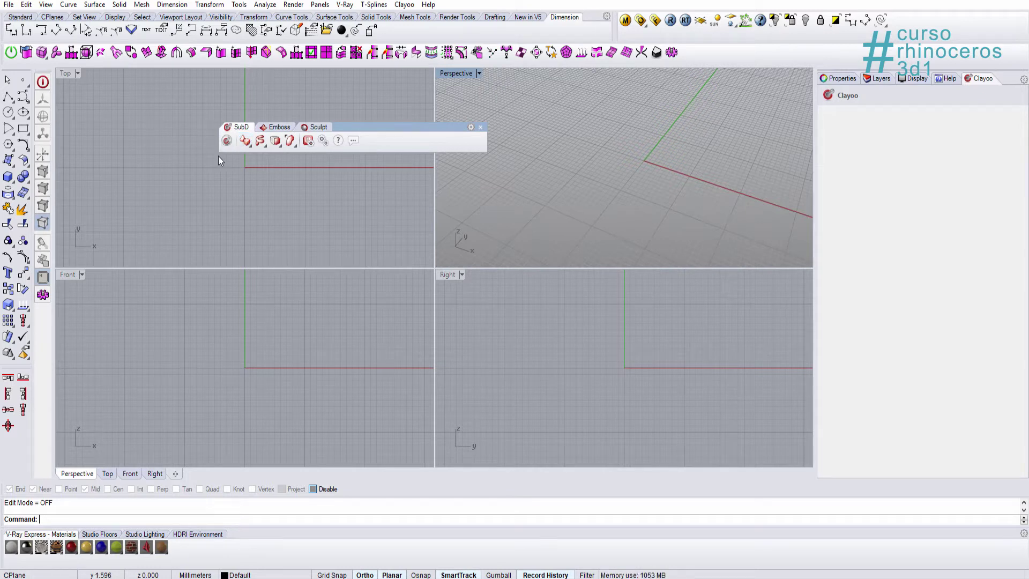
Create a Clayoo SubD box sized 15 × 5 × 5 mm with 2 segments per axis and display it shaded.
{"action": "left_click", "coordinate": [245, 141]}
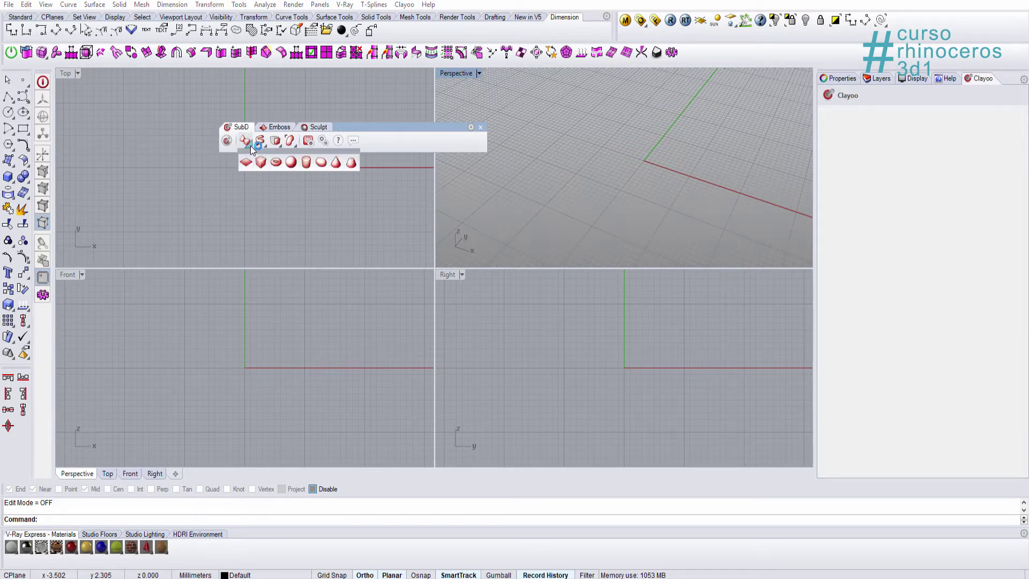
{"action": "left_click", "coordinate": [260, 162]}
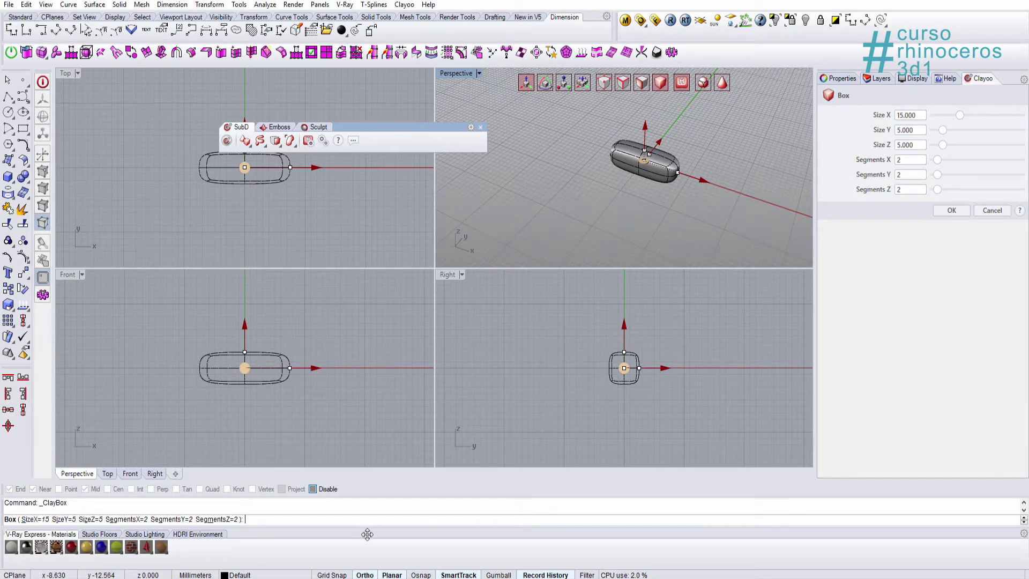
{"action": "key", "text": "Return"}
{"action": "key", "text": "ctrl+alt+s"}
{"action": "mouse_move", "coordinate": [651, 179]}
{"action": "right_mouse_down"}
{"action": "mouse_move", "coordinate": [556, 199]}
{"action": "mouse_move", "coordinate": [638, 203]}
{"action": "mouse_move", "coordinate": [700, 187]}
{"action": "mouse_move", "coordinate": [666, 155]}
{"action": "right_mouse_up"}
{"action": "scroll", "coordinate": [583, 194], "scroll_direction": "up", "scroll_amount": 3}
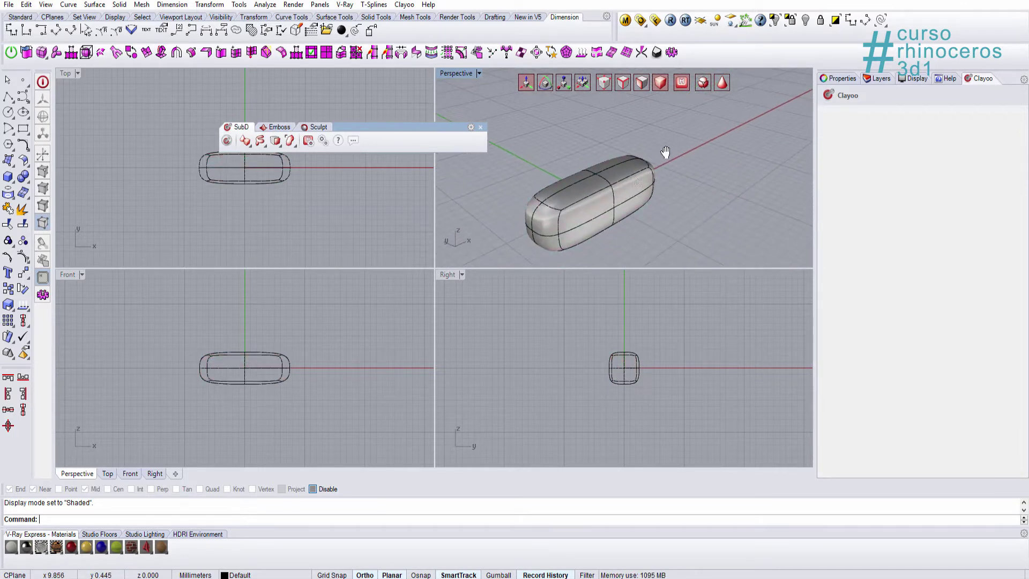
Extrude one upper face on the box's long side outward in two stages to form an arm.
{"action": "left_click", "coordinate": [641, 82]}
{"action": "left_click", "coordinate": [632, 187]}
{"action": "left_click_drag", "start_coordinate": [666, 196], "coordinate": [706, 213]}
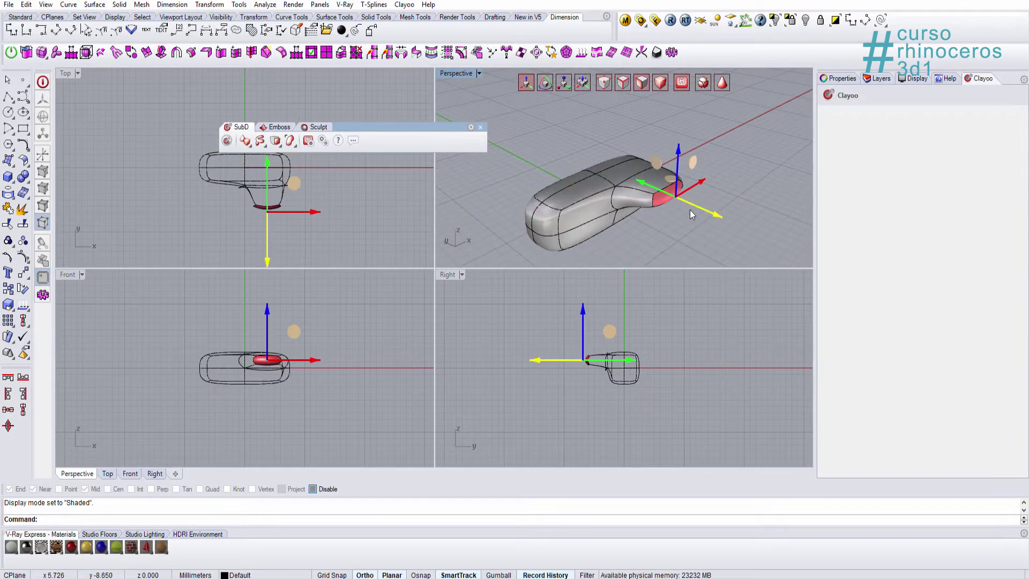
{"action": "right_click_drag", "start_coordinate": [691, 213], "coordinate": [725, 210]}
{"action": "left_click_drag", "start_coordinate": [697, 186], "coordinate": [729, 220]}
Extrude the top face at the arm's tip upward into a short column and maximize the Perspective view.
{"action": "right_click_drag", "start_coordinate": [729, 219], "coordinate": [547, 161]}
{"action": "left_click", "coordinate": [587, 224]}
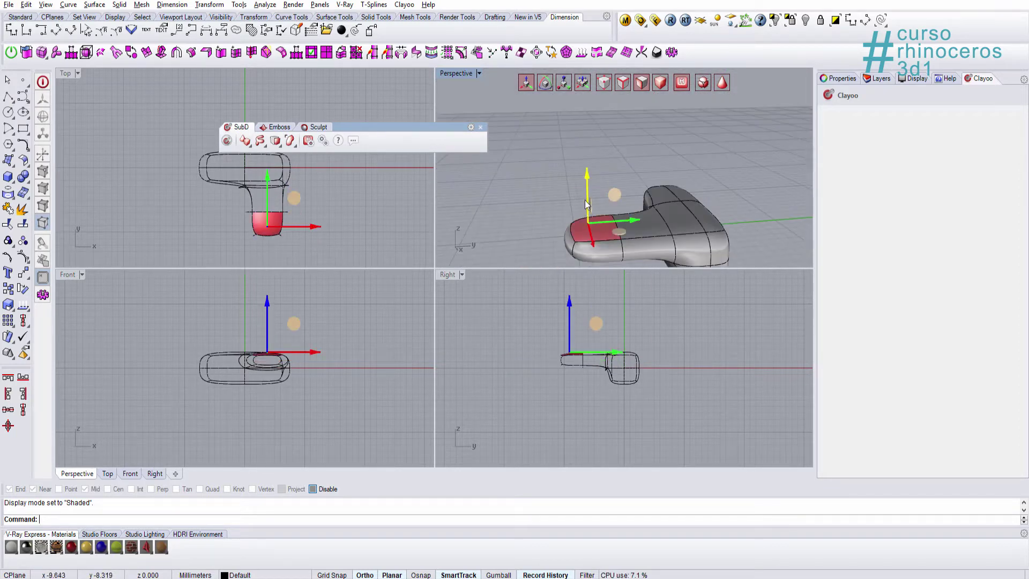
{"action": "left_click_drag", "start_coordinate": [587, 197], "coordinate": [586, 166]}
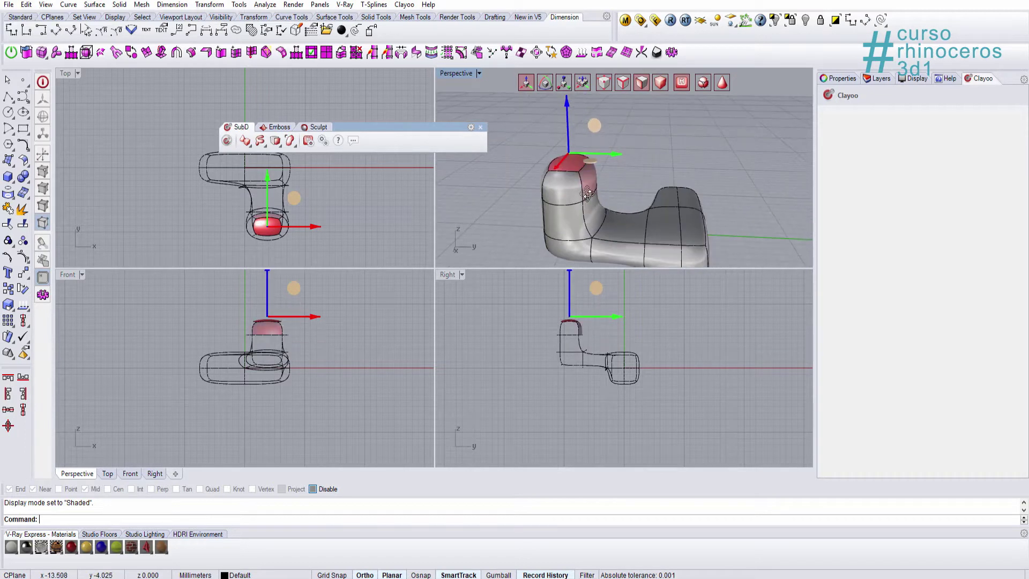
{"action": "double_click", "coordinate": [456, 73]}
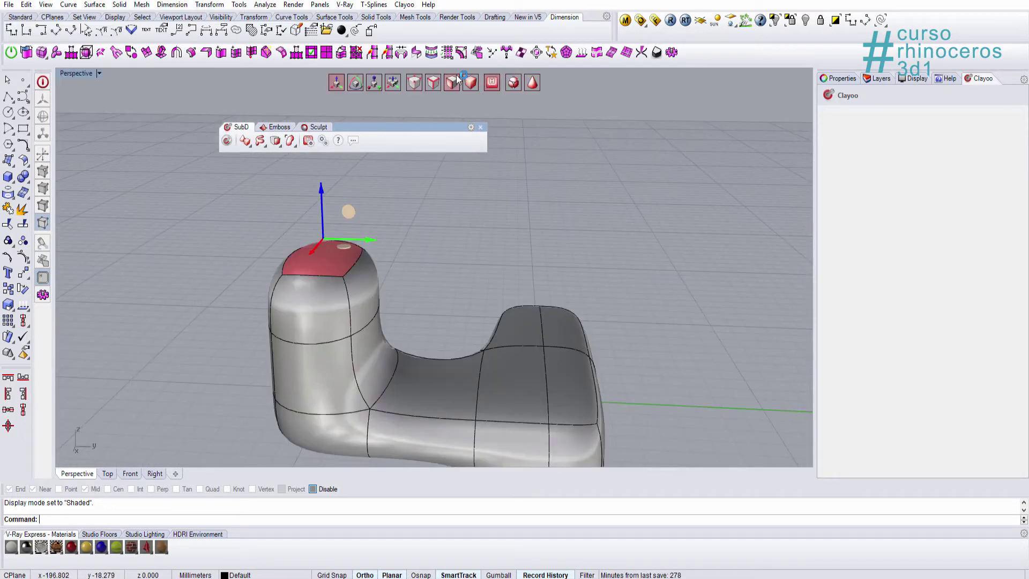
{"action": "right_click_drag", "start_coordinate": [477, 80], "coordinate": [377, 269]}
{"action": "left_click_drag", "start_coordinate": [270, 198], "coordinate": [359, 386]}
{"action": "right_click_drag", "start_coordinate": [293, 302], "coordinate": [460, 259]}
{"action": "scroll", "coordinate": [458, 257], "scroll_direction": "up", "scroll_amount": 2}
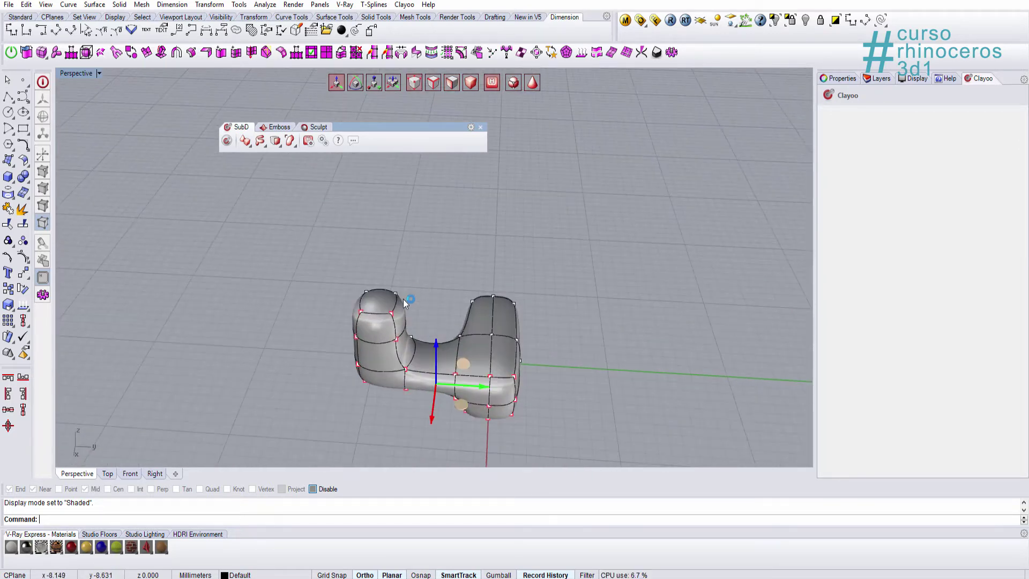
{"action": "right_click", "coordinate": [405, 296]}
{"action": "right_click_drag", "start_coordinate": [411, 292], "coordinate": [423, 302]}
{"action": "key", "text": "Escape"}
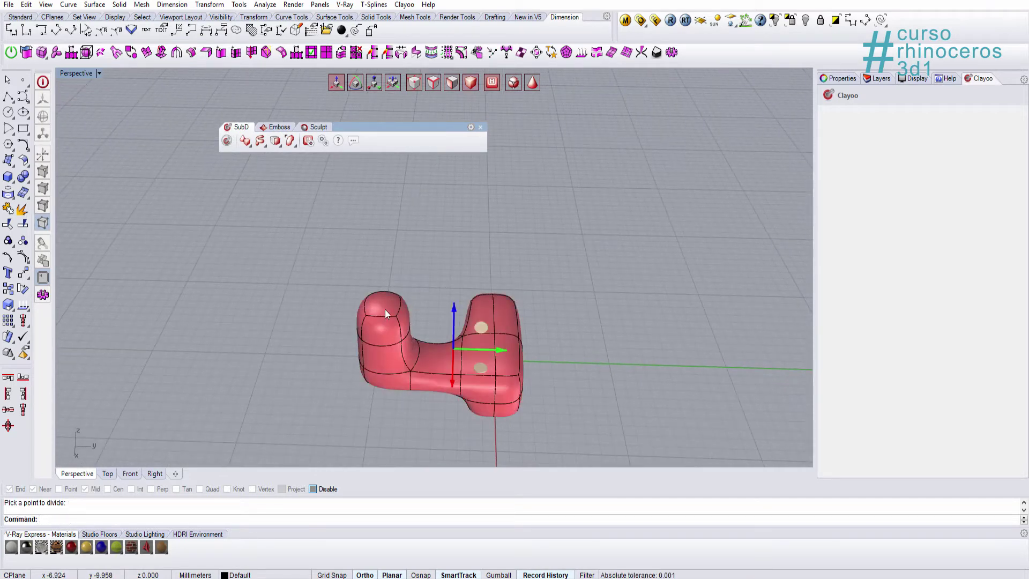
Extrude the column's top face further upward to make the column taller.
{"action": "left_click", "coordinate": [386, 304], "text": "ctrl+shift"}
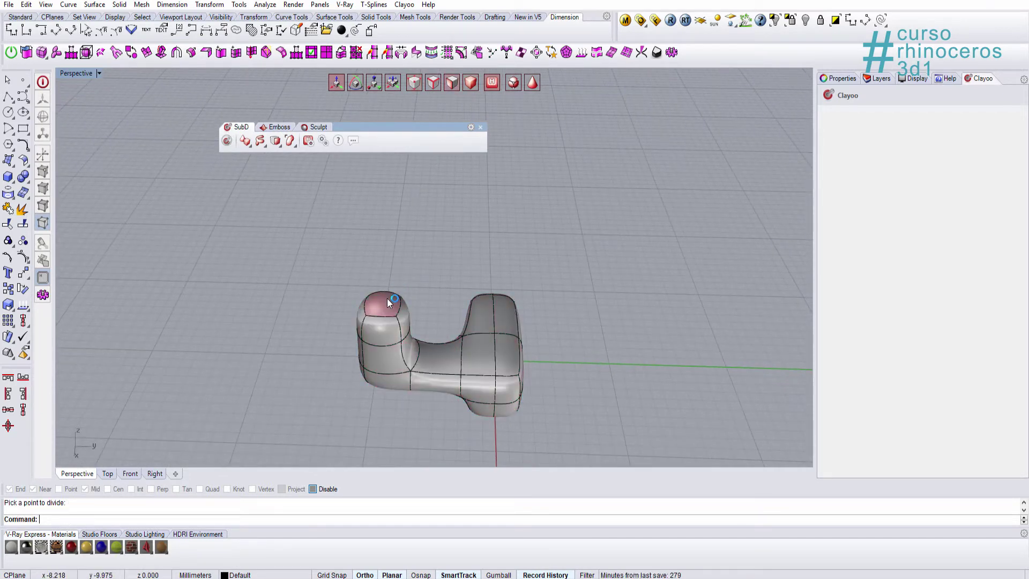
{"action": "left_click_drag", "start_coordinate": [382, 281], "coordinate": [410, 169]}
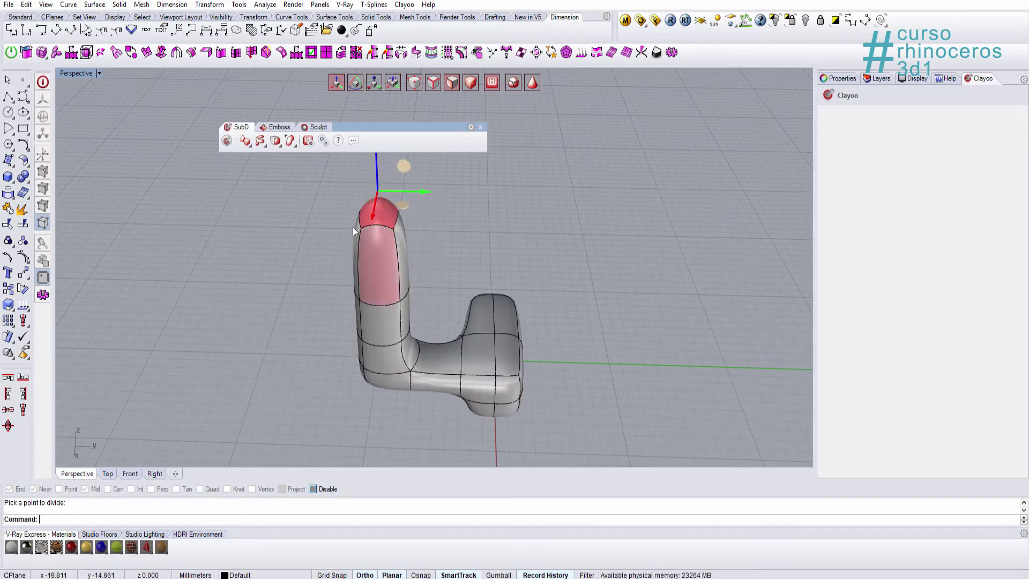
{"action": "scroll", "coordinate": [369, 213], "scroll_direction": "up", "scroll_amount": 5}
{"action": "scroll", "coordinate": [401, 265], "scroll_direction": "down", "scroll_amount": 8}
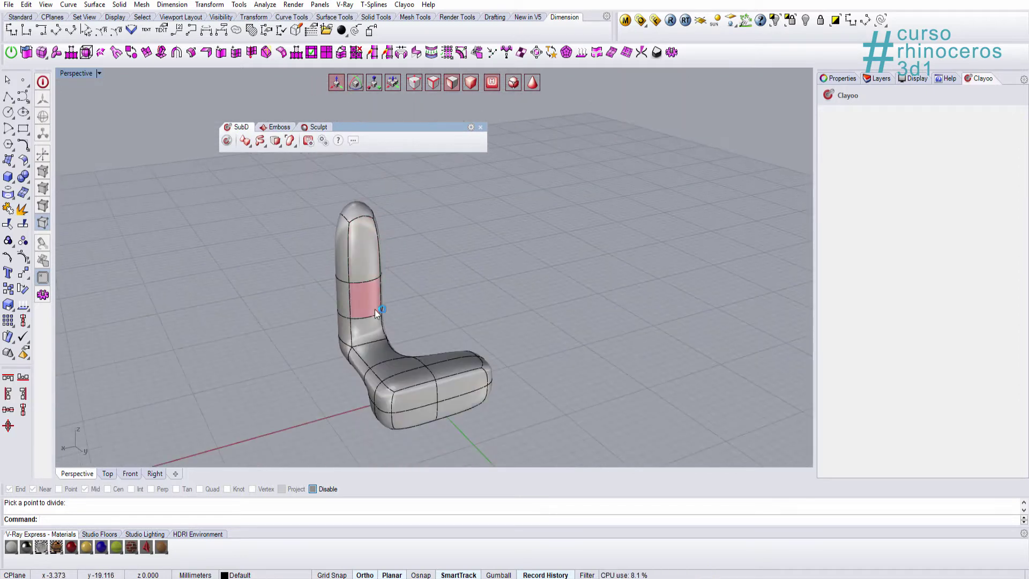
Examine the extruded shape from several sides in Rendered display mode and return to Shaded mode.
{"action": "right_click_drag", "start_coordinate": [375, 309], "coordinate": [438, 313]}
{"action": "key", "text": "ctrl+alt+r"}
{"action": "right_click_drag", "start_coordinate": [385, 246], "coordinate": [466, 208]}
{"action": "mouse_move", "coordinate": [541, 336]}
{"action": "right_mouse_down"}
{"action": "mouse_move", "coordinate": [489, 345]}
{"action": "mouse_move", "coordinate": [423, 292]}
{"action": "mouse_move", "coordinate": [406, 335]}
{"action": "right_mouse_up"}
{"action": "scroll", "coordinate": [449, 330], "scroll_direction": "down", "scroll_amount": 6}
{"action": "key", "text": "ctrl+alt+s"}
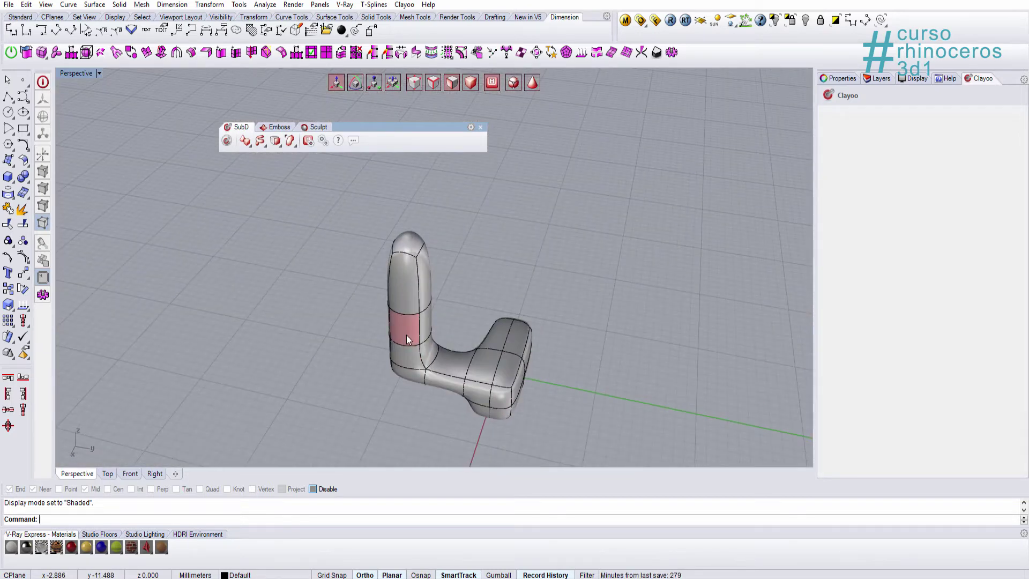
Extrude a face of the box diagonally upward and away from the column in two stages, forming a curved second arm.
{"action": "right_click_drag", "start_coordinate": [386, 342], "coordinate": [485, 316]}
{"action": "left_click", "coordinate": [452, 355]}
{"action": "left_click_drag", "start_coordinate": [505, 286], "coordinate": [610, 211], "text": "alt"}
{"action": "right_click_drag", "start_coordinate": [631, 254], "coordinate": [555, 241]}
{"action": "left_click_drag", "start_coordinate": [509, 211], "coordinate": [593, 209], "text": "alt"}
{"action": "key", "text": "e"}
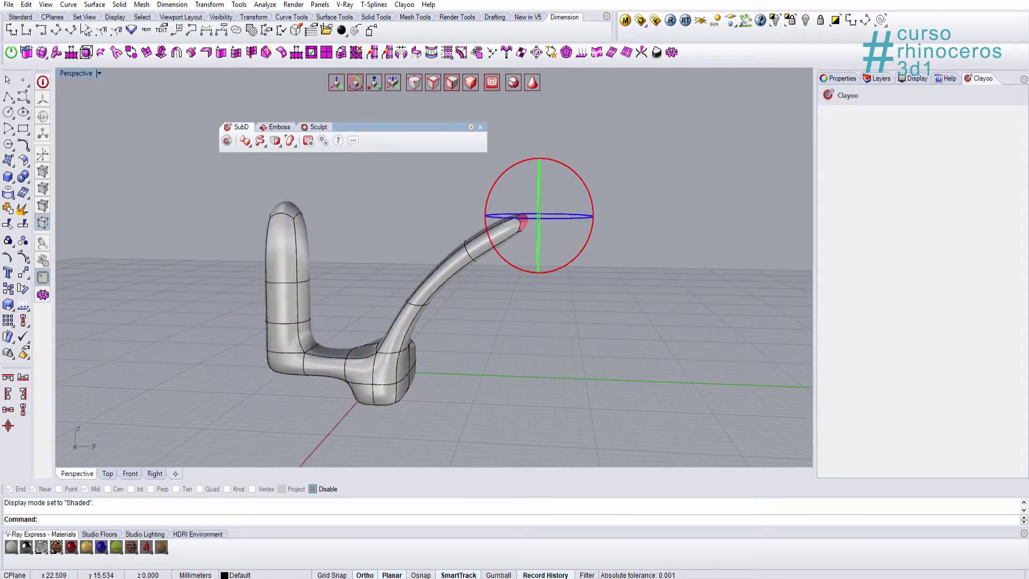
{"action": "right_click_drag", "start_coordinate": [528, 300], "coordinate": [585, 313]}
{"action": "left_click", "coordinate": [564, 221]}
Extrude the side face at the curved arm's end horizontally along X in two stages.
{"action": "right_click_drag", "start_coordinate": [571, 229], "coordinate": [349, 332]}
{"action": "left_click", "coordinate": [529, 342]}
{"action": "left_click", "coordinate": [484, 262]}
{"action": "key", "text": "w"}
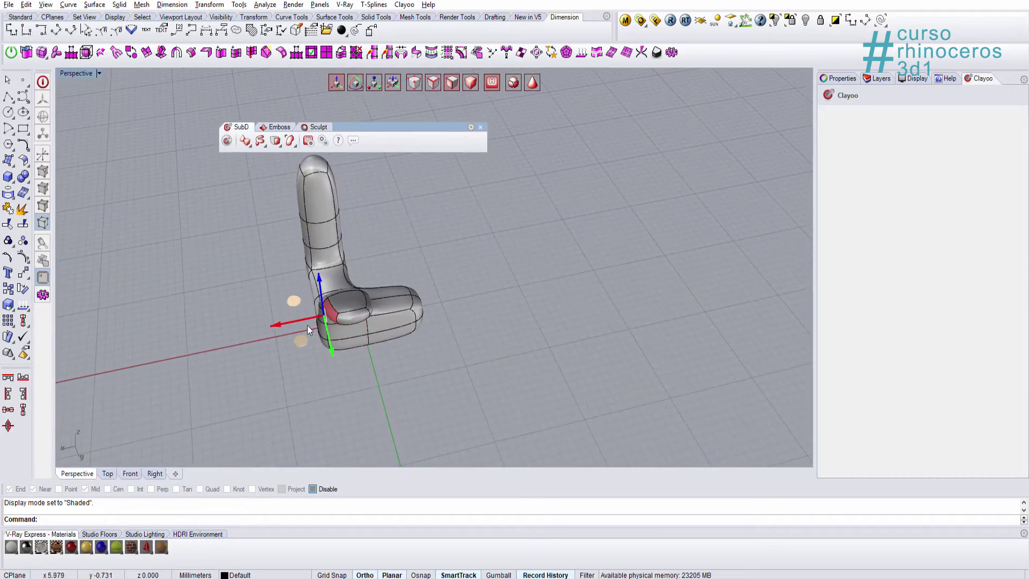
{"action": "left_click_drag", "start_coordinate": [307, 326], "coordinate": [263, 334], "text": "alt"}
{"action": "right_click_drag", "start_coordinate": [300, 321], "coordinate": [675, 239]}
{"action": "left_click_drag", "start_coordinate": [676, 231], "coordinate": [721, 238], "text": "alt"}
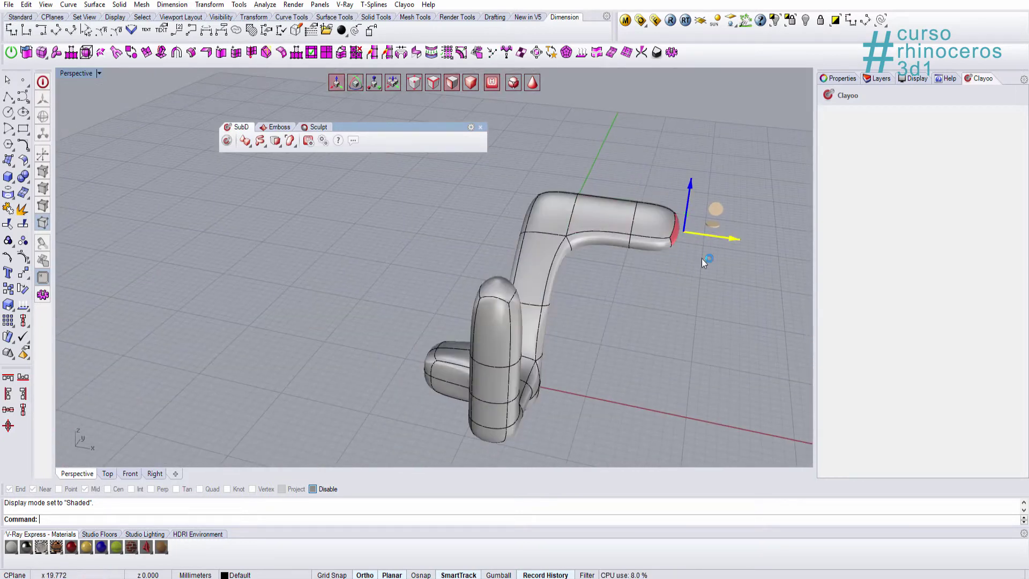
Extrude the top face at the horizontal arm's free end upward and undo the last gumball move.
{"action": "right_click_drag", "start_coordinate": [693, 219], "coordinate": [651, 204]}
{"action": "left_click", "coordinate": [665, 243]}
{"action": "left_click_drag", "start_coordinate": [667, 206], "coordinate": [661, 162], "text": "alt"}
{"action": "key", "text": "ctrl+z"}
{"action": "right_click_drag", "start_coordinate": [661, 162], "coordinate": [460, 262]}
{"action": "right_click", "coordinate": [470, 263]}
{"action": "key", "text": "Escape"}
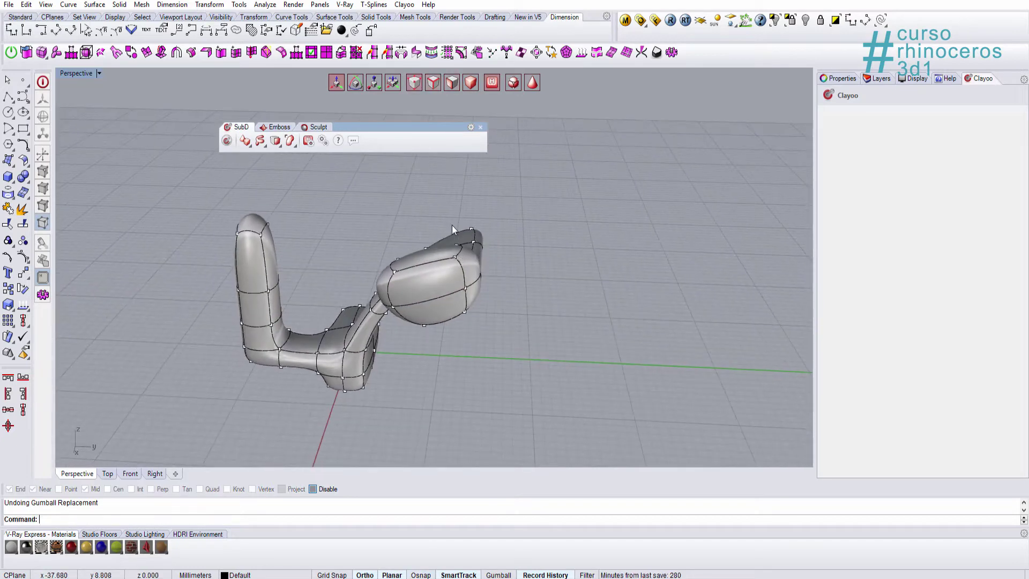
Select the vertices at the horizontal arm's free end and move them to reshape the knob.
{"action": "left_click_drag", "start_coordinate": [452, 225], "coordinate": [544, 357]}
{"action": "right_click_drag", "start_coordinate": [544, 358], "coordinate": [542, 331]}
{"action": "left_click_drag", "start_coordinate": [523, 207], "coordinate": [482, 220]}
{"action": "right_click_drag", "start_coordinate": [484, 222], "coordinate": [655, 367]}
{"action": "left_click", "coordinate": [588, 350]}
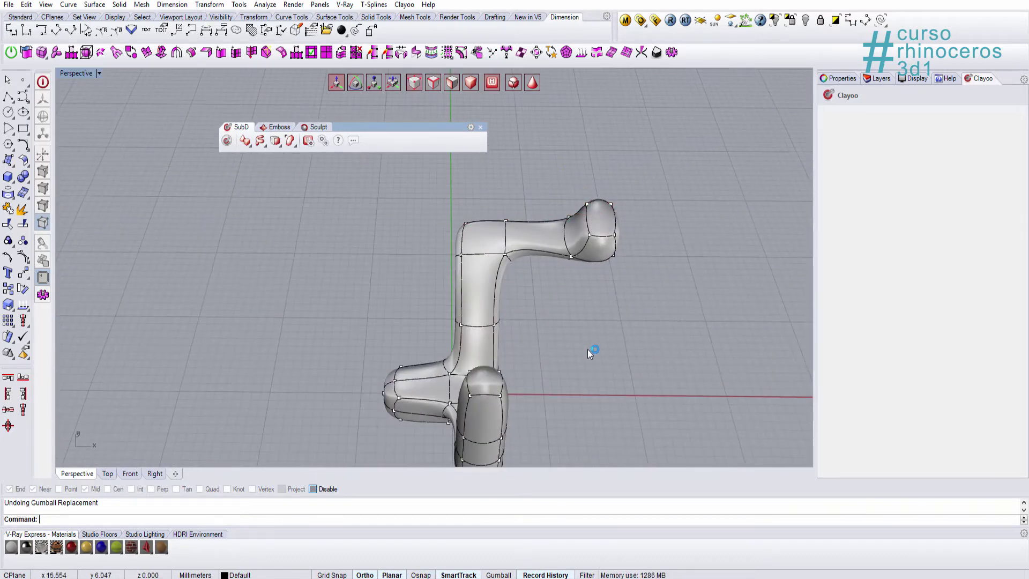
Browse the SubD surface construction tools, including Convert to Nurbs, and the SubD editing tools.
{"action": "right_click_drag", "start_coordinate": [588, 350], "coordinate": [595, 311]}
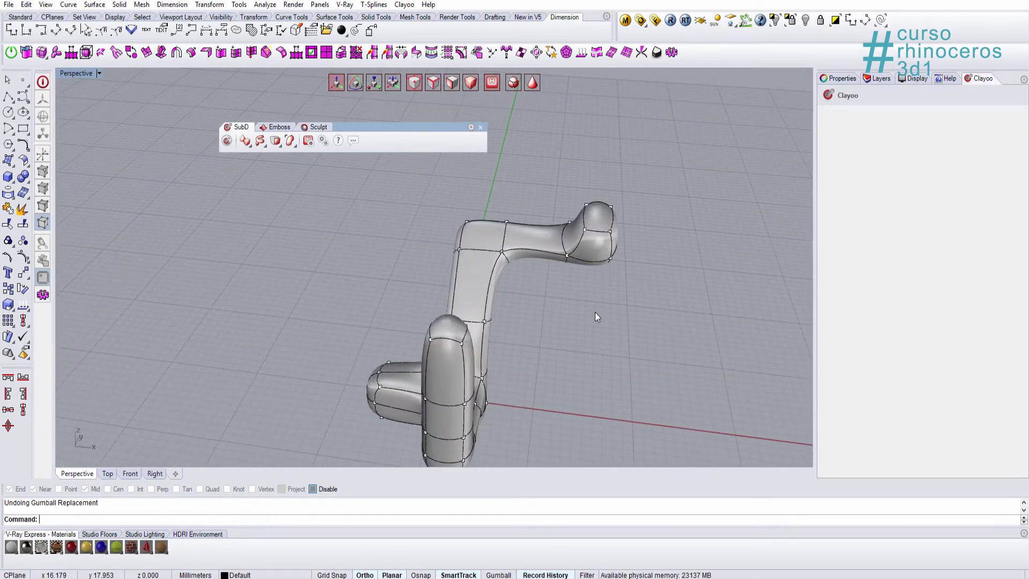
{"action": "left_click", "coordinate": [266, 146]}
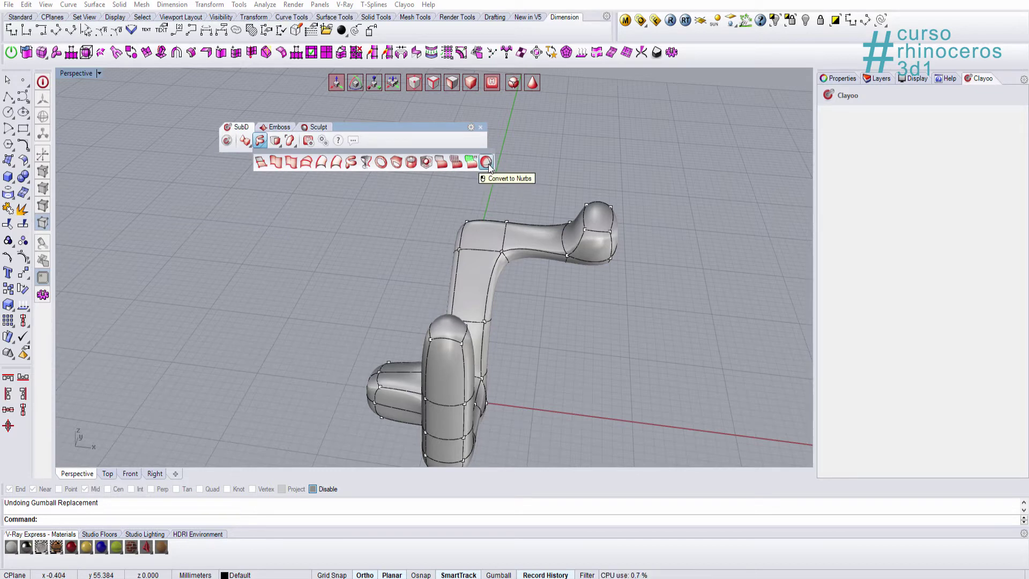
{"action": "left_click", "coordinate": [275, 141]}
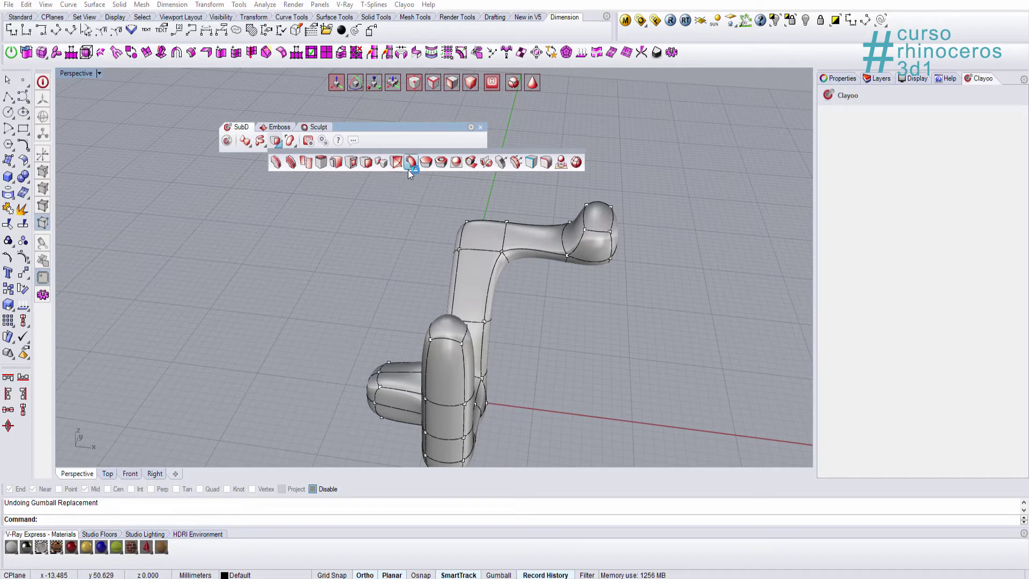
Undo the last division and divide the horizontal arm's lengthwise edges with a new edge loop near its bend.
{"action": "key", "text": "ctrl+z"}
{"action": "scroll", "coordinate": [417, 284], "scroll_direction": "up", "scroll_amount": 4}
{"action": "right_click_drag", "start_coordinate": [417, 284], "coordinate": [509, 258]}
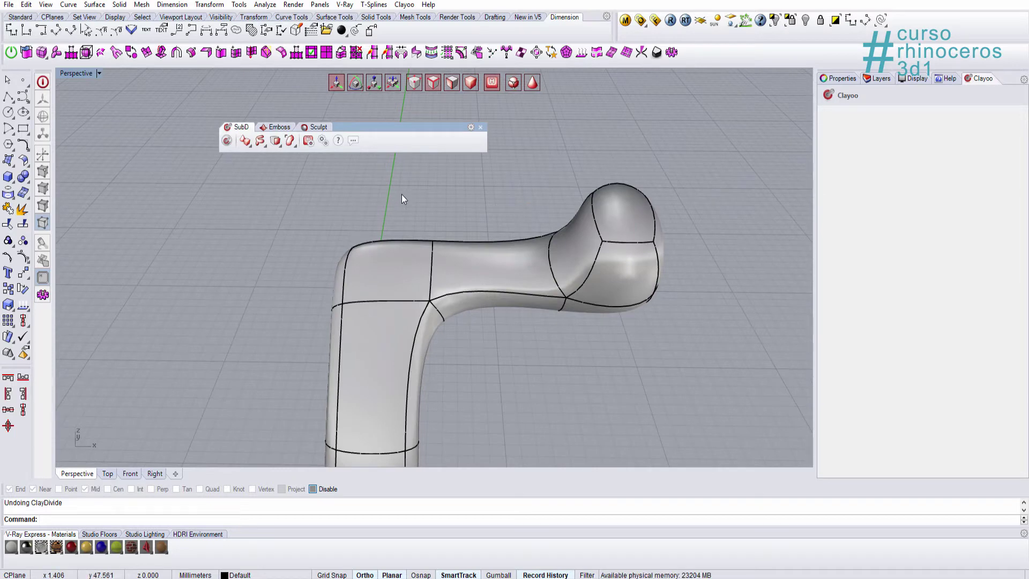
{"action": "left_click_drag", "start_coordinate": [486, 198], "coordinate": [450, 314]}
{"action": "right_click_drag", "start_coordinate": [582, 347], "coordinate": [542, 330]}
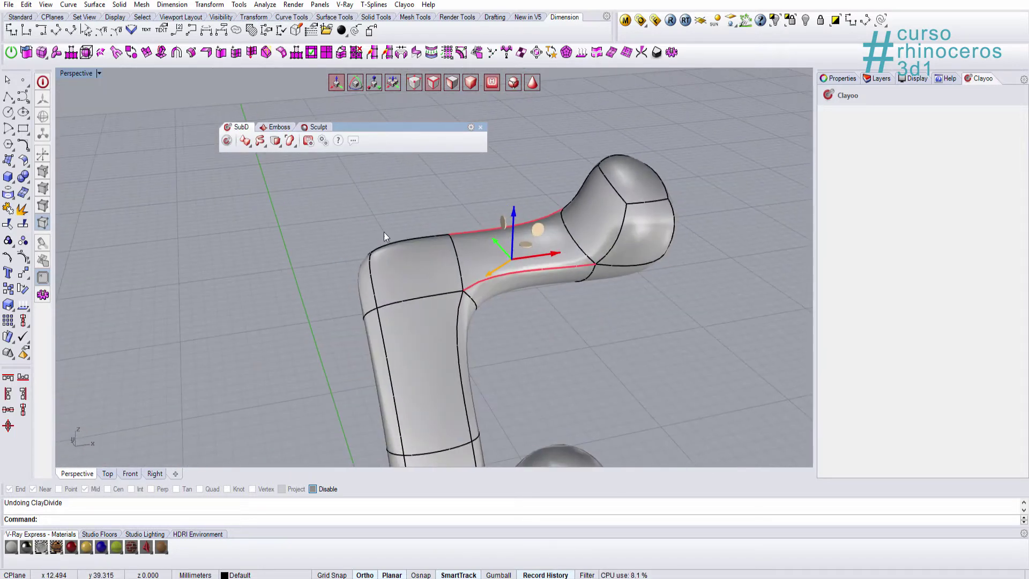
{"action": "left_click", "coordinate": [266, 145]}
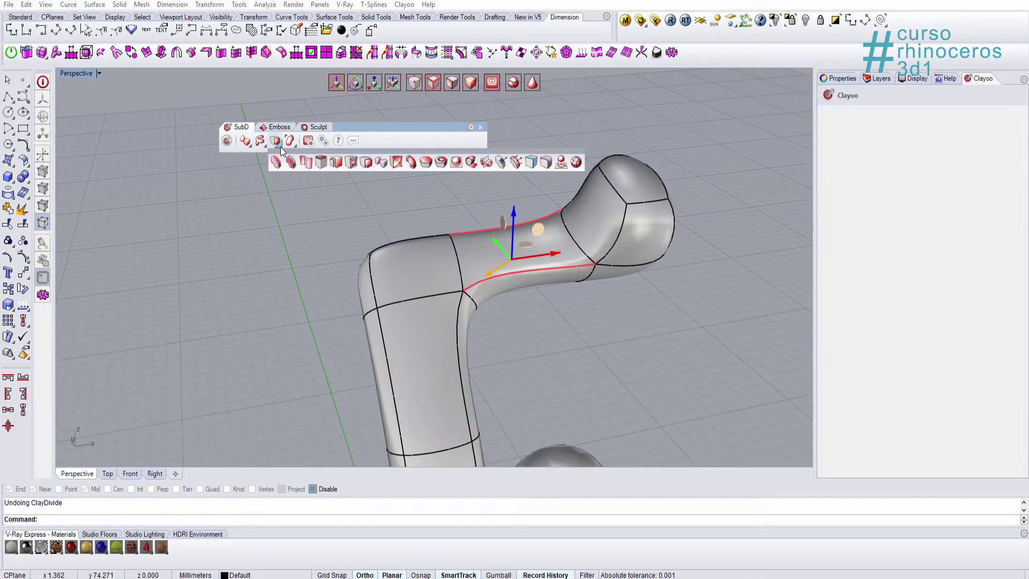
{"action": "left_click", "coordinate": [278, 163]}
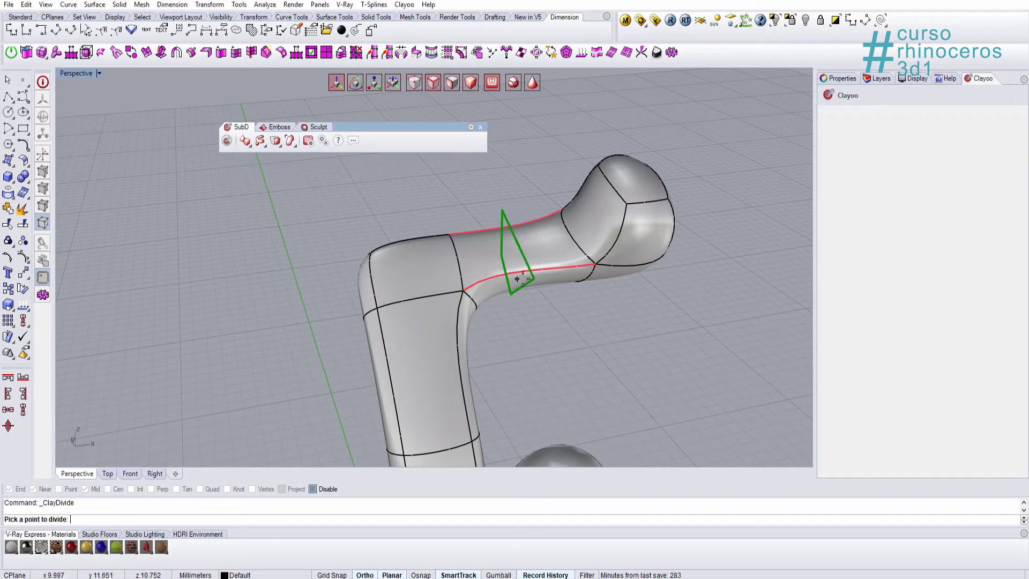
{"action": "right_click_drag", "start_coordinate": [531, 278], "coordinate": [495, 278]}
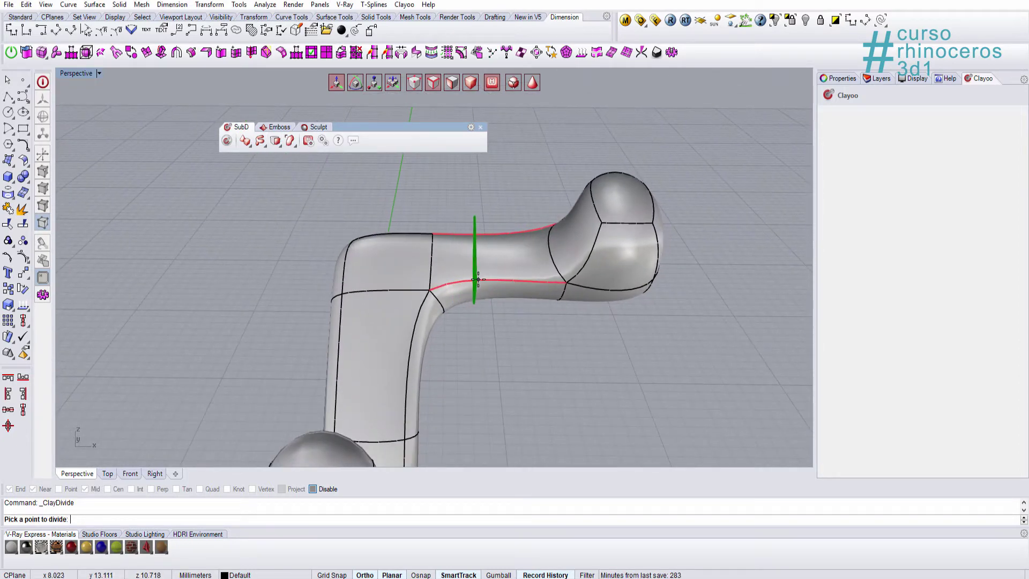
{"action": "left_click", "coordinate": [465, 277]}
Divide the horizontal arm's lengthwise edges with a second edge loop near the knob.
{"action": "right_click", "coordinate": [520, 291]}
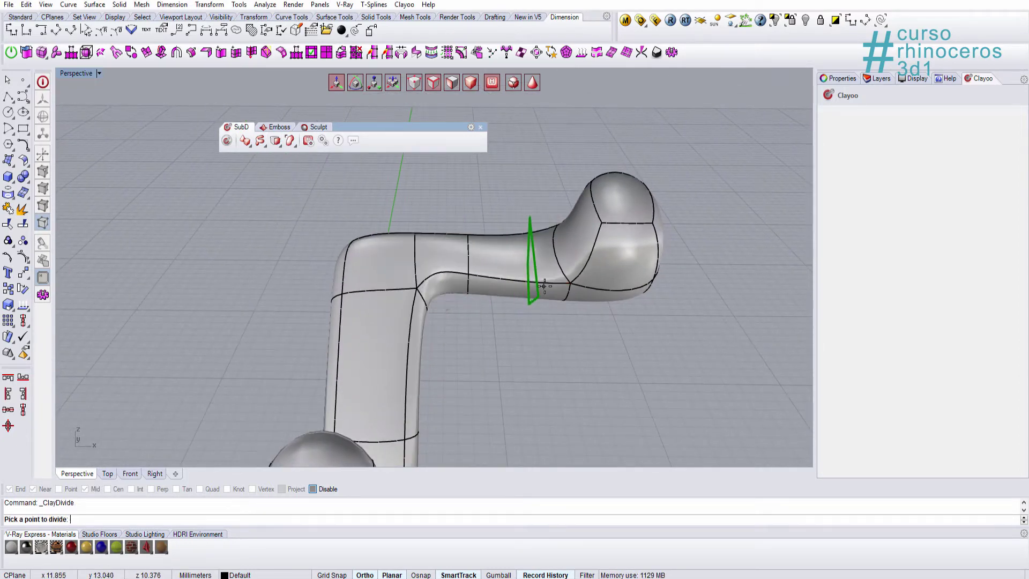
{"action": "right_click_drag", "start_coordinate": [562, 288], "coordinate": [527, 293]}
{"action": "left_click", "coordinate": [526, 294]}
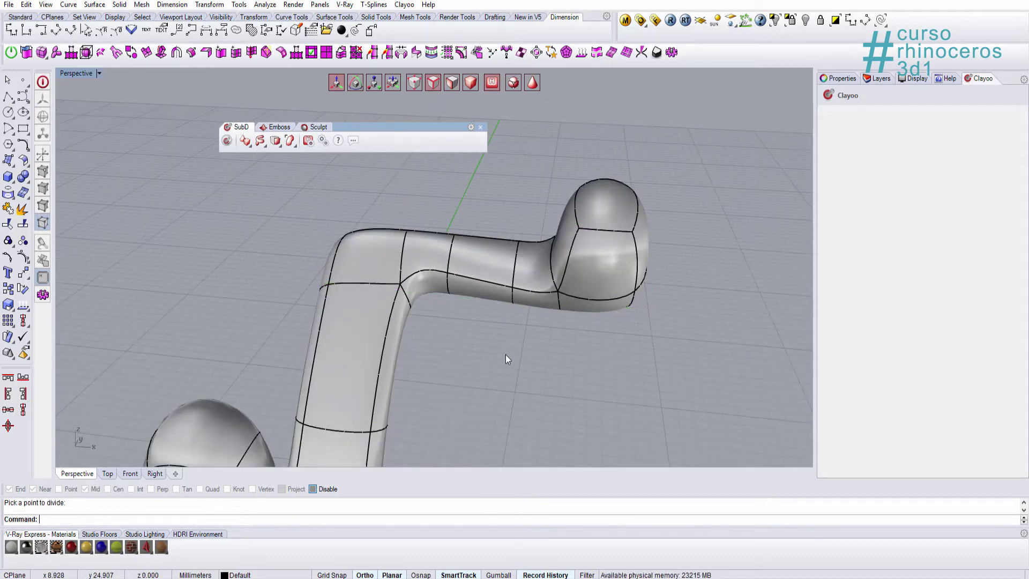
Inset the face between the two new edge loops on the horizontal arm, using By Edge mode with a distance of 1.690.
{"action": "right_click_drag", "start_coordinate": [506, 355], "coordinate": [525, 311]}
{"action": "key", "text": "d"}
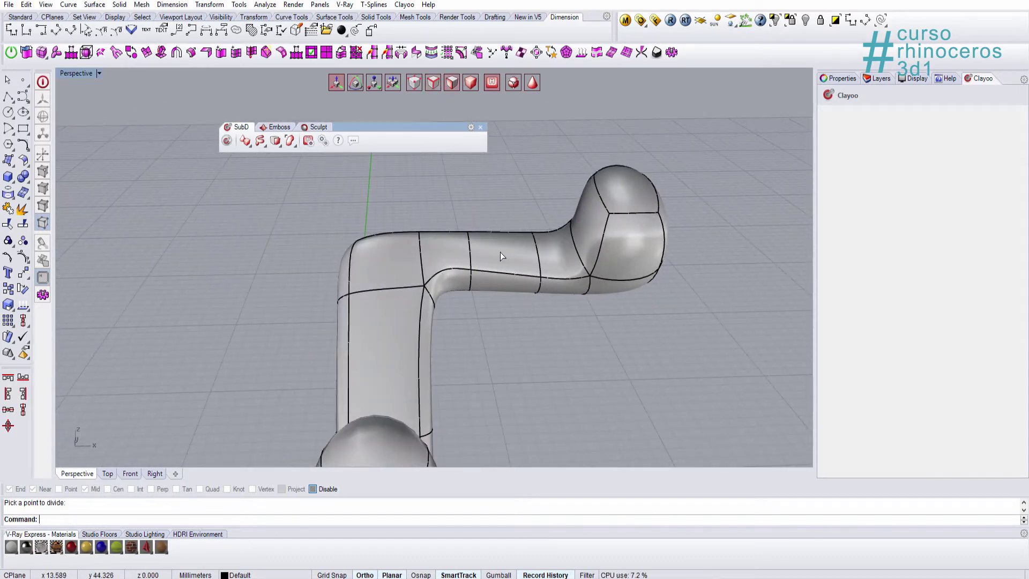
{"action": "left_click", "coordinate": [500, 252]}
{"action": "right_click_drag", "start_coordinate": [600, 300], "coordinate": [529, 306]}
{"action": "mouse_move", "coordinate": [456, 247]}
{"action": "right_mouse_down"}
{"action": "mouse_move", "coordinate": [428, 228]}
{"action": "mouse_move", "coordinate": [421, 250]}
{"action": "mouse_move", "coordinate": [421, 223]}
{"action": "mouse_move", "coordinate": [456, 263]}
{"action": "right_mouse_up"}
{"action": "left_click", "coordinate": [265, 144]}
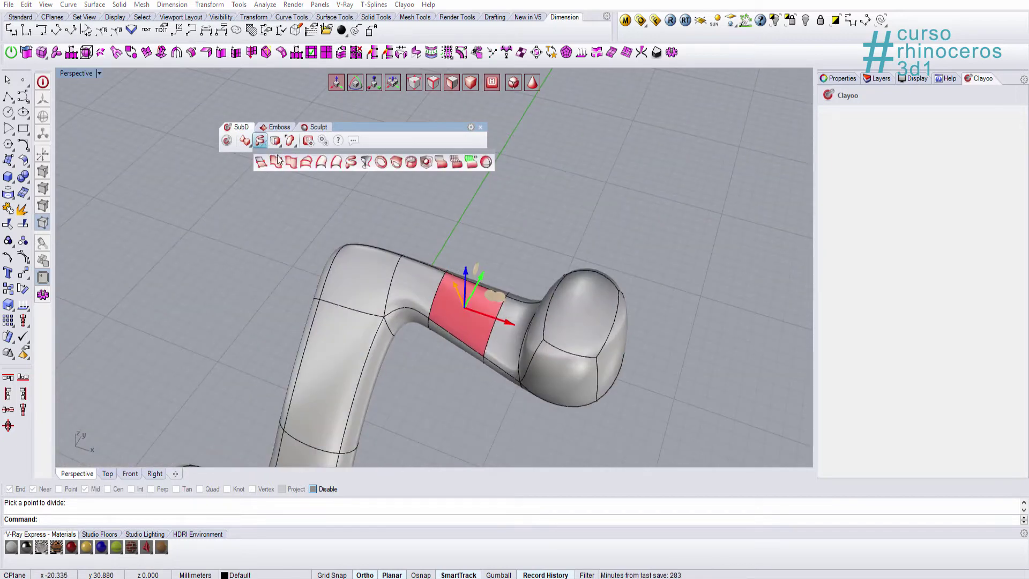
{"action": "left_click", "coordinate": [366, 162]}
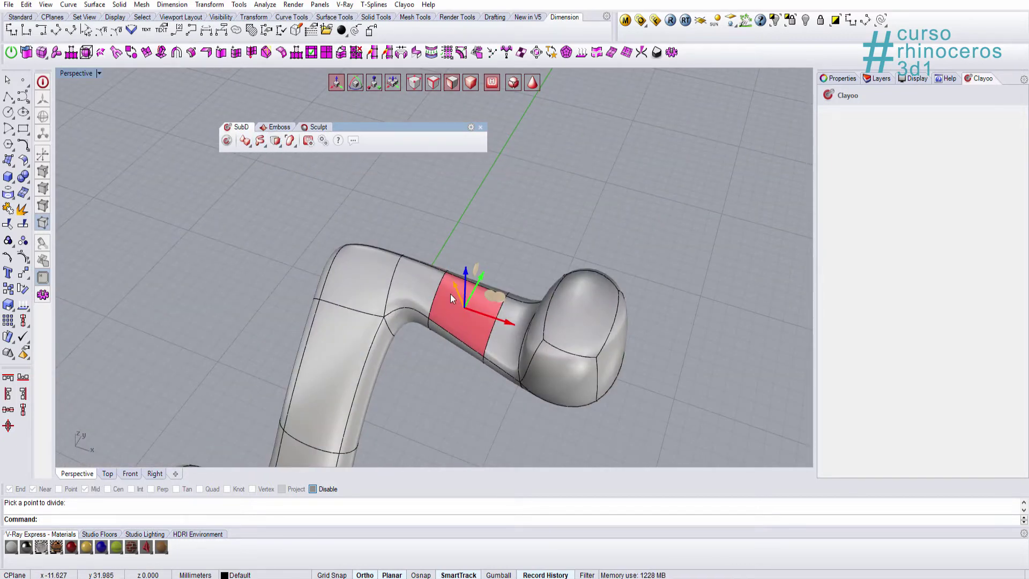
{"action": "right_click_drag", "start_coordinate": [471, 319], "coordinate": [493, 325]}
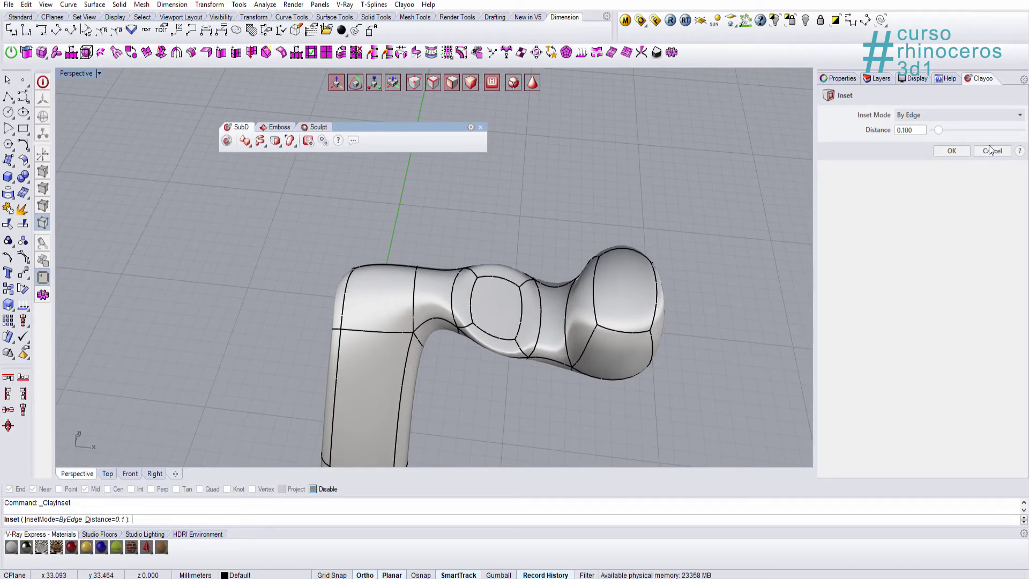
{"action": "left_click_drag", "start_coordinate": [938, 131], "coordinate": [1008, 130]}
{"action": "right_click_drag", "start_coordinate": [610, 317], "coordinate": [556, 286]}
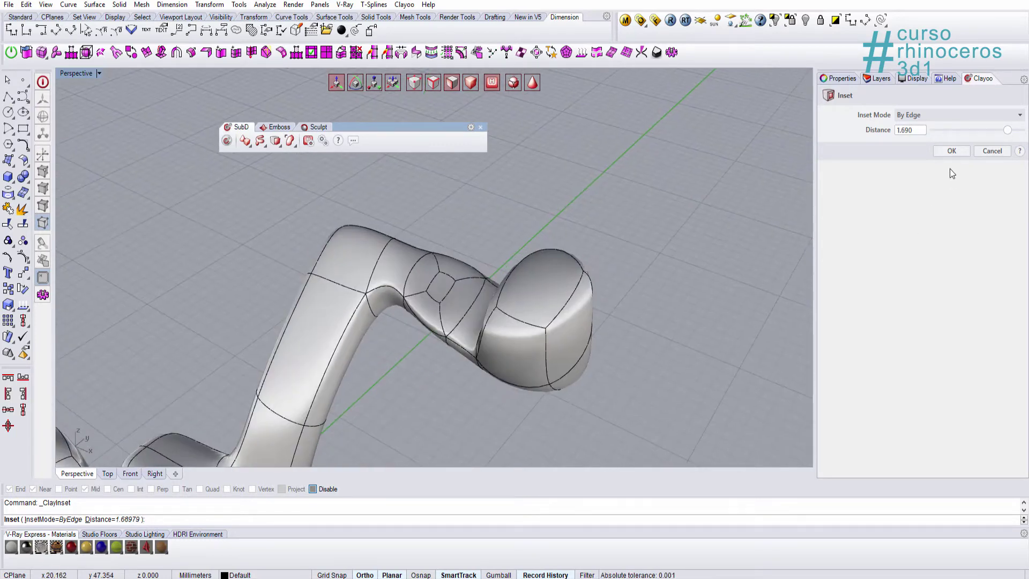
Try the other inset mode, reduce the inset distance and accept the inset on the arm's face.
{"action": "left_click", "coordinate": [997, 115]}
{"action": "left_click", "coordinate": [989, 135]}
{"action": "mouse_move", "coordinate": [1008, 130]}
{"action": "left_mouse_down"}
{"action": "mouse_move", "coordinate": [970, 131]}
{"action": "mouse_move", "coordinate": [990, 130]}
{"action": "left_mouse_up"}
{"action": "left_click", "coordinate": [983, 115]}
{"action": "left_click", "coordinate": [937, 146]}
{"action": "left_click", "coordinate": [952, 151]}
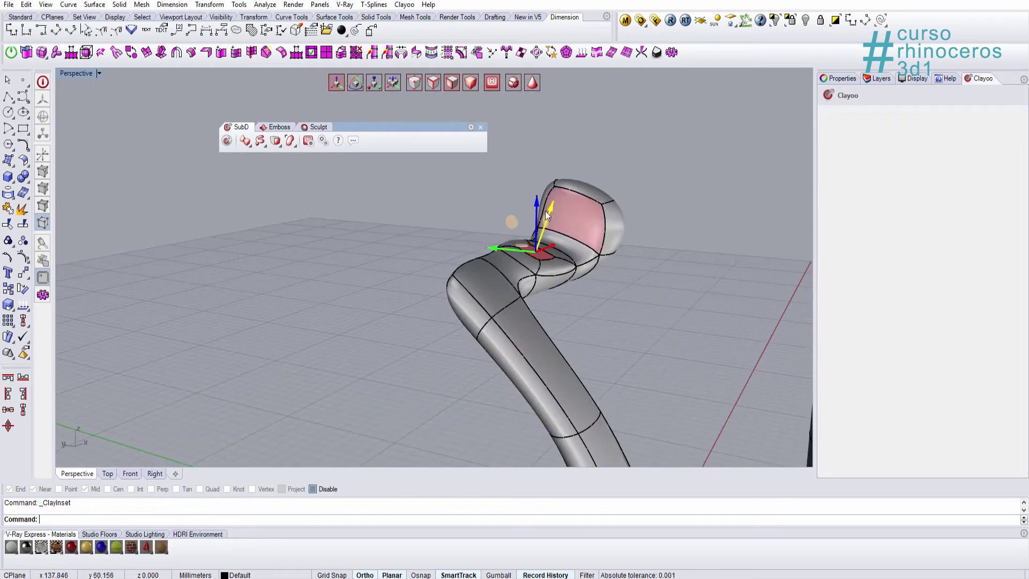
Extrude the inset face upward to form a slim finger on the horizontal arm.
{"action": "mouse_move", "coordinate": [449, 256]}
{"action": "right_mouse_down"}
{"action": "mouse_move", "coordinate": [556, 259]}
{"action": "mouse_move", "coordinate": [558, 248]}
{"action": "mouse_move", "coordinate": [445, 246]}
{"action": "right_mouse_up"}
{"action": "left_click_drag", "start_coordinate": [487, 254], "coordinate": [539, 194]}
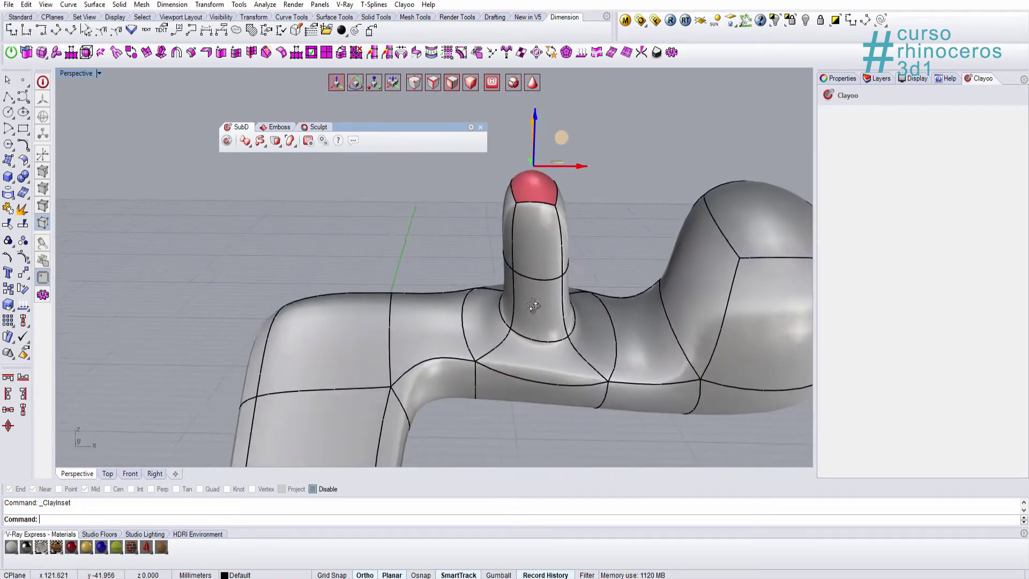
{"action": "key", "text": "Escape"}
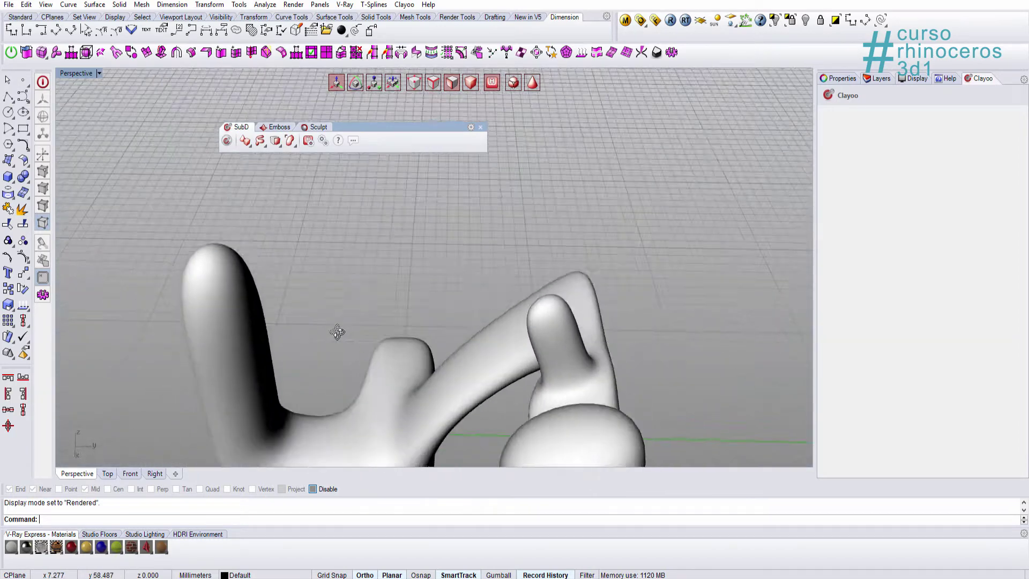
Examine the model from several sides in Rendered display mode, and return to Shaded display.
{"action": "right_click_drag", "start_coordinate": [337, 332], "coordinate": [491, 330]}
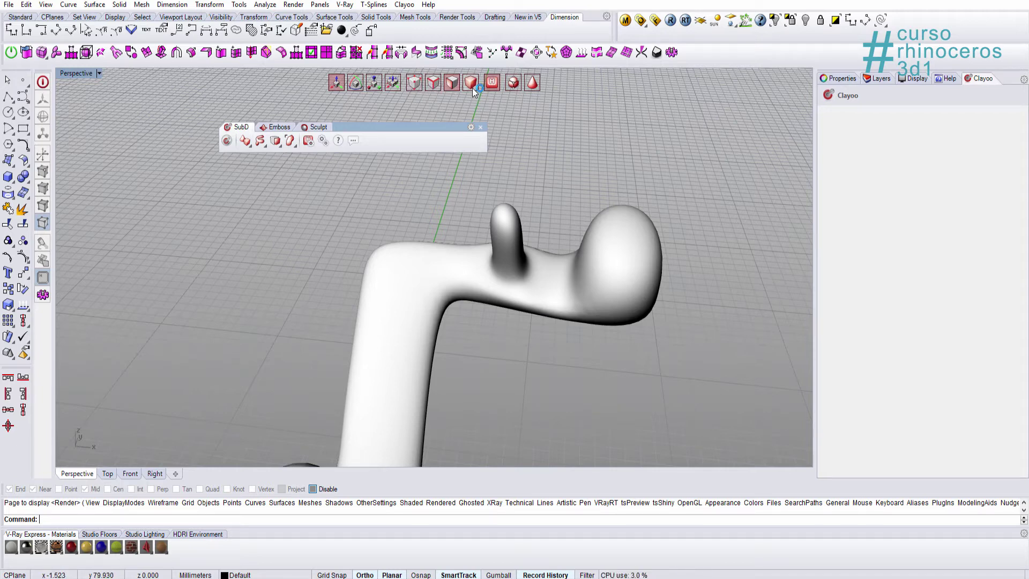
{"action": "mouse_move", "coordinate": [506, 214]}
{"action": "right_mouse_down"}
{"action": "mouse_move", "coordinate": [523, 201]}
{"action": "mouse_move", "coordinate": [416, 284]}
{"action": "mouse_move", "coordinate": [427, 312]}
{"action": "mouse_move", "coordinate": [429, 290]}
{"action": "right_mouse_up"}
{"action": "key", "text": "ctrl+alt+s"}
Select an edge and a face near the arm's bend, followed by the whole SubD object.
{"action": "left_click", "coordinate": [438, 274]}
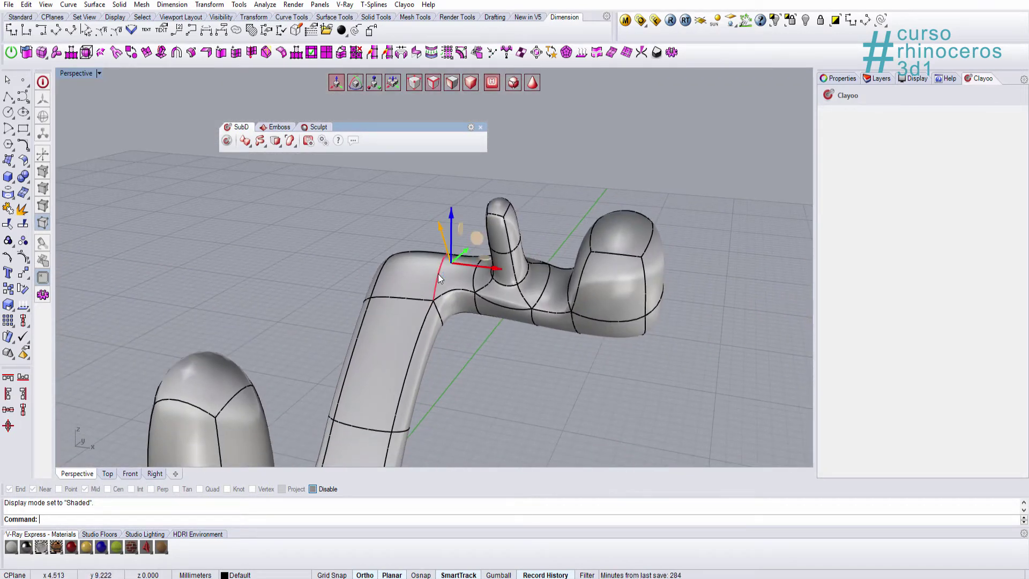
{"action": "left_click", "coordinate": [446, 282]}
{"action": "double_click", "coordinate": [455, 302]}
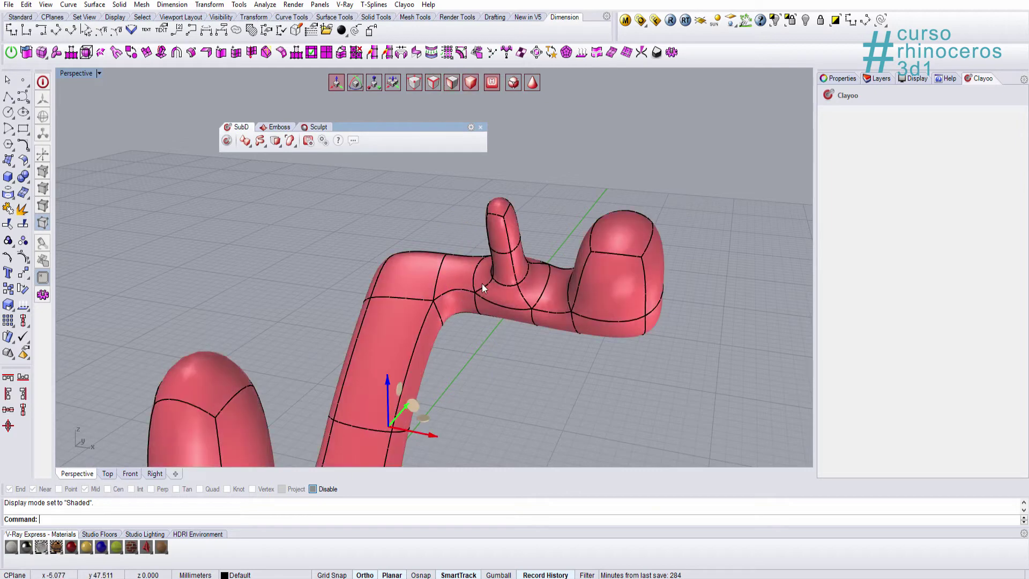
{"action": "left_click", "coordinate": [476, 369]}
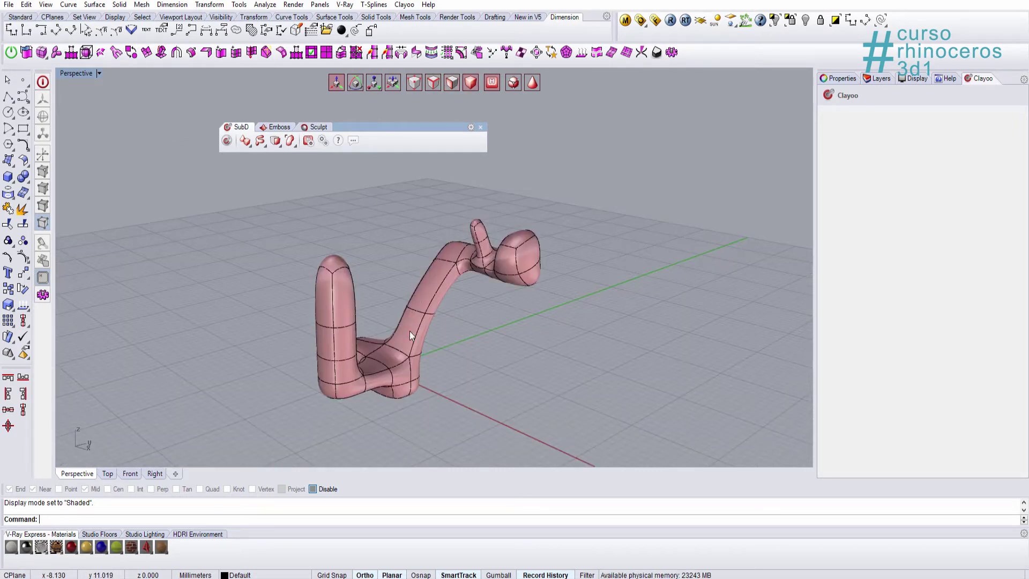
{"action": "scroll", "coordinate": [409, 330], "scroll_direction": "up", "scroll_amount": 4}
{"action": "double_click", "coordinate": [451, 260]}
{"action": "scroll", "coordinate": [458, 291], "scroll_direction": "down", "scroll_amount": 5}
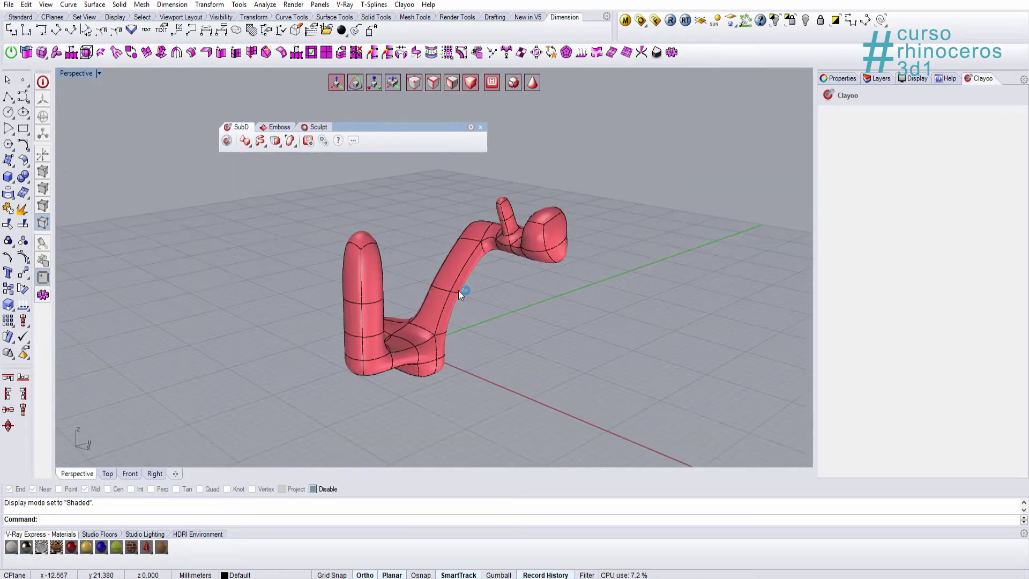
Switch the manipulator of the whole object between rotate, scale and move modes.
{"action": "scroll", "coordinate": [458, 291], "scroll_direction": "down", "scroll_amount": 2}
{"action": "right_click_drag", "start_coordinate": [459, 301], "coordinate": [450, 295]}
{"action": "key", "text": "e"}
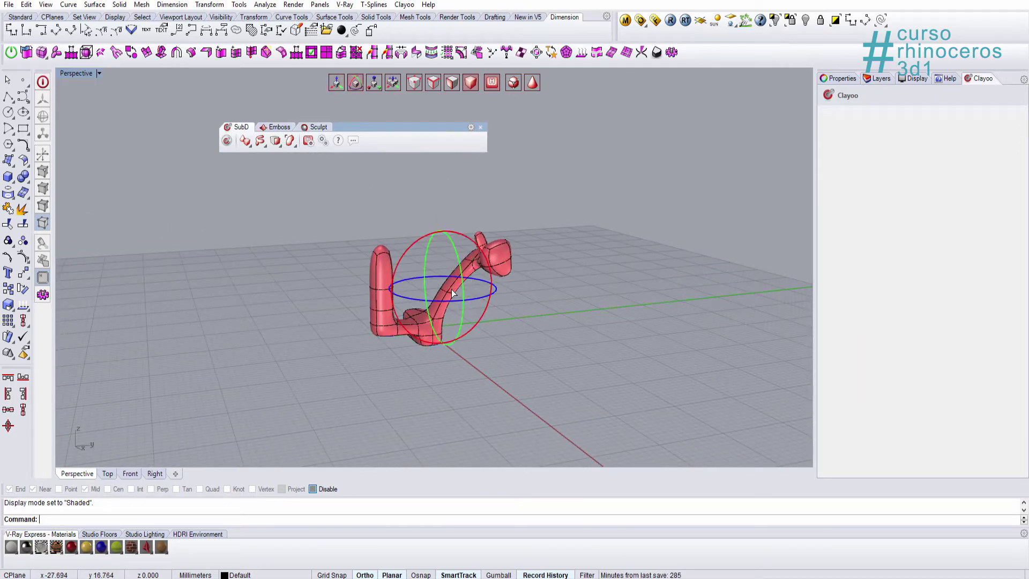
{"action": "scroll", "coordinate": [400, 307], "scroll_direction": "up", "scroll_amount": 3}
{"action": "key", "text": "w"}
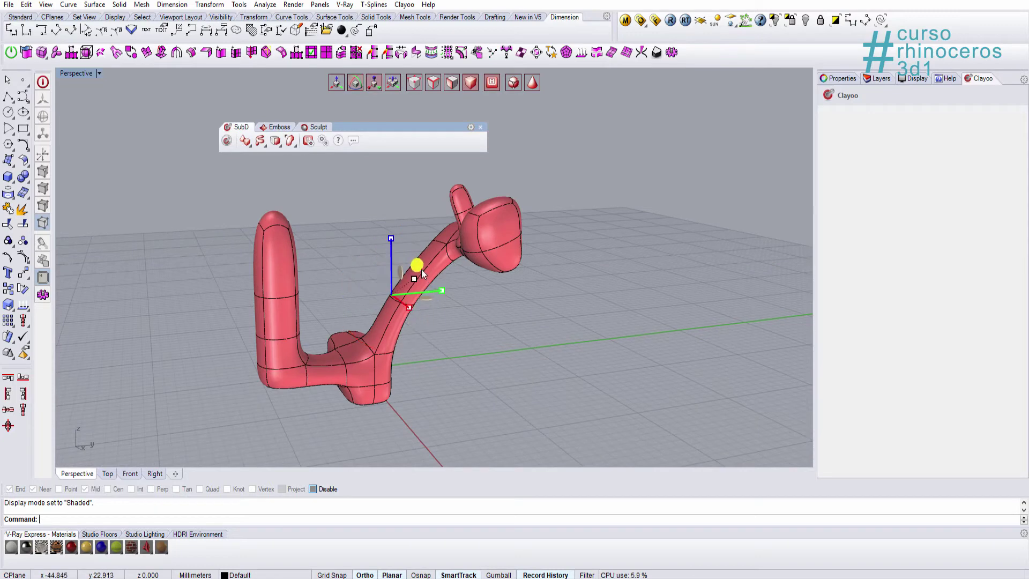
{"action": "key", "text": "e"}
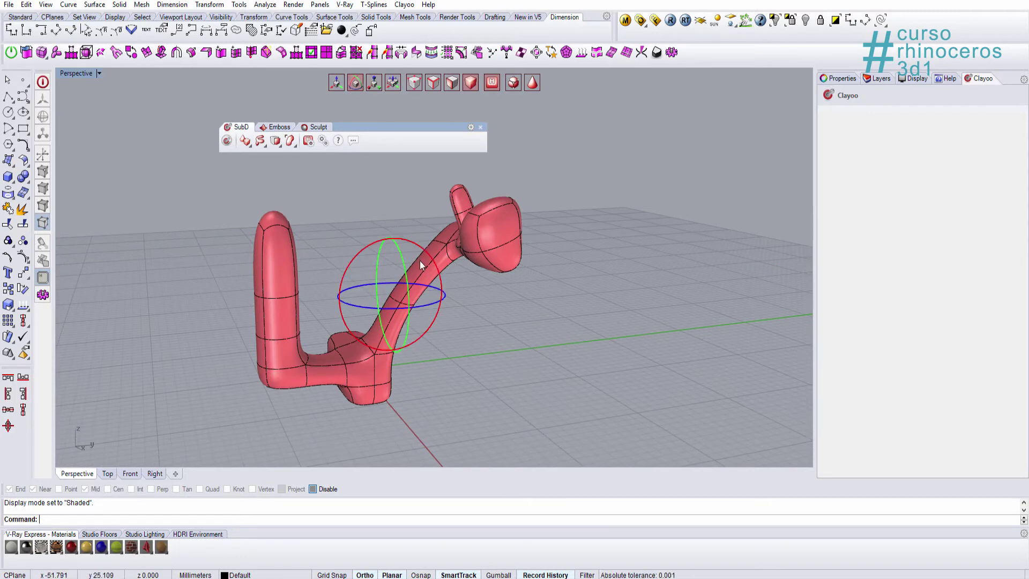
{"action": "key", "text": "w"}
Select the vertices at the end of the short side arm and move them inward along the X axis.
{"action": "mouse_move", "coordinate": [422, 268]}
{"action": "right_mouse_down"}
{"action": "mouse_move", "coordinate": [444, 305]}
{"action": "mouse_move", "coordinate": [407, 271]}
{"action": "right_mouse_up"}
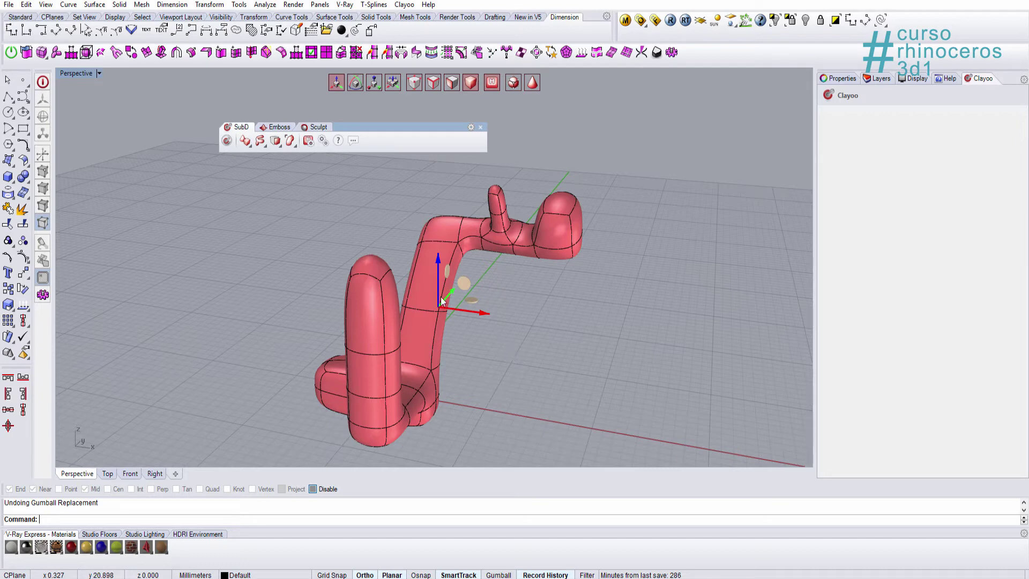
{"action": "right_click_drag", "start_coordinate": [509, 352], "coordinate": [378, 302]}
{"action": "scroll", "coordinate": [374, 362], "scroll_direction": "up", "scroll_amount": 6}
{"action": "left_click_drag", "start_coordinate": [360, 212], "coordinate": [428, 357]}
{"action": "right_click_drag", "start_coordinate": [429, 355], "coordinate": [436, 323]}
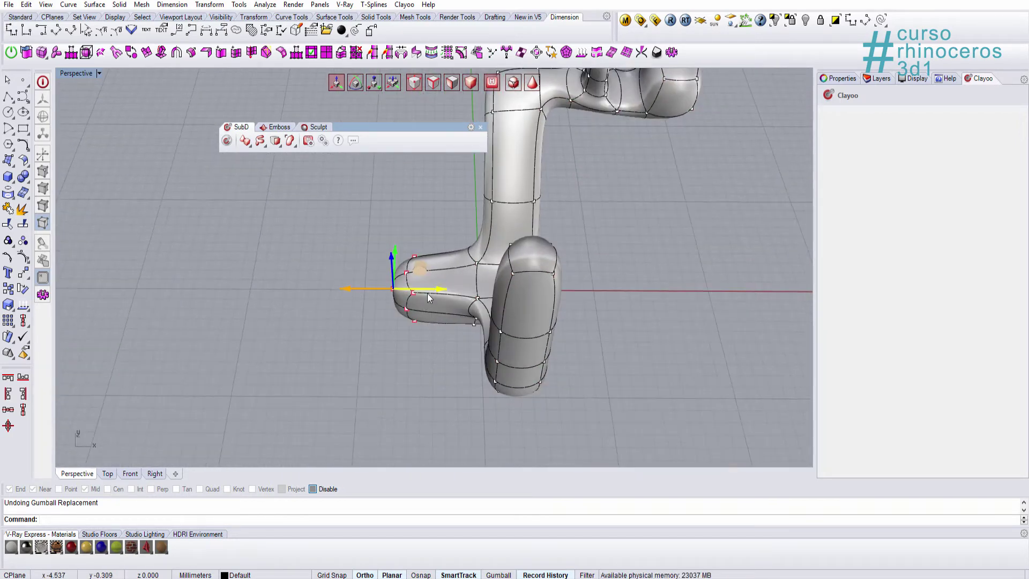
{"action": "left_click_drag", "start_coordinate": [428, 292], "coordinate": [457, 291]}
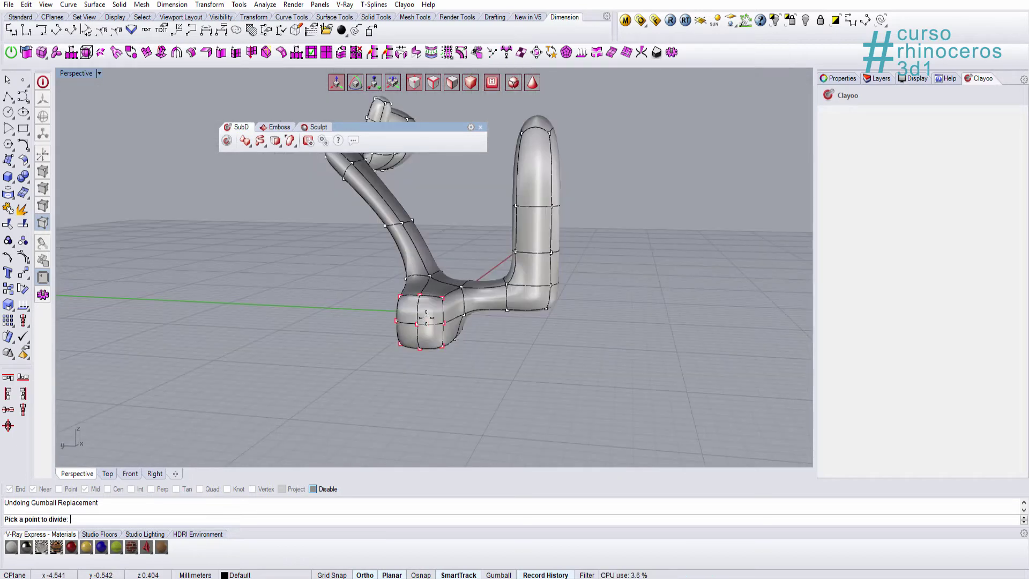
Leave the edge division, select another group of vertices on the model and rotate them.
{"action": "key", "text": "Escape"}
{"action": "right_click_drag", "start_coordinate": [429, 339], "coordinate": [501, 265]}
{"action": "left_click_drag", "start_coordinate": [466, 200], "coordinate": [569, 259]}
{"action": "right_click_drag", "start_coordinate": [567, 259], "coordinate": [535, 247]}
{"action": "key", "text": "e"}
{"action": "left_click_drag", "start_coordinate": [534, 196], "coordinate": [539, 231]}
{"action": "left_click", "coordinate": [629, 271]}
Try moving and rotating the vertices midway up the vertical post.
{"action": "left_click_drag", "start_coordinate": [273, 178], "coordinate": [387, 238]}
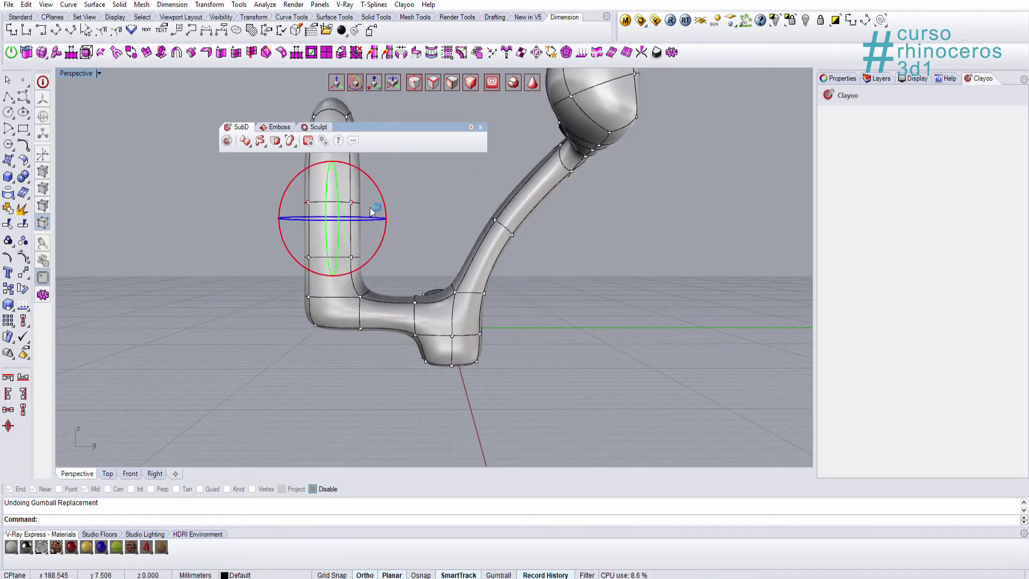
{"action": "key", "text": "w"}
{"action": "left_click_drag", "start_coordinate": [359, 198], "coordinate": [327, 219]}
{"action": "key", "text": "ctrl+z"}
{"action": "left_click_drag", "start_coordinate": [289, 239], "coordinate": [388, 217]}
{"action": "key", "text": "e"}
{"action": "key", "text": "w"}
{"action": "left_click", "coordinate": [410, 166]}
{"action": "right_click_drag", "start_coordinate": [409, 165], "coordinate": [515, 321]}
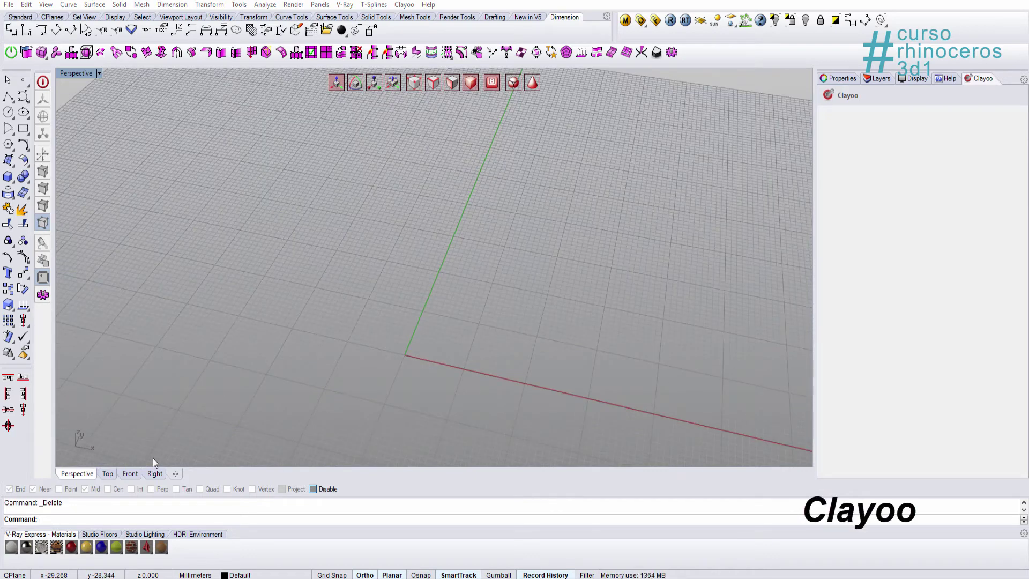
Start a SubD cylinder with a height of about 11.697 and 12 segments.
{"action": "left_click", "coordinate": [355, 83]}
{"action": "left_click", "coordinate": [144, 128]}
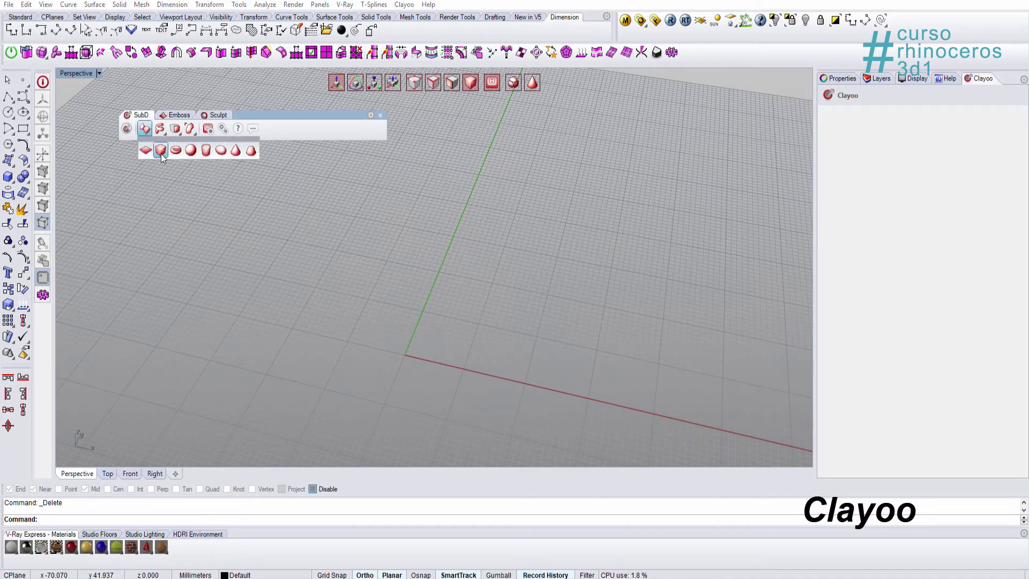
{"action": "left_click", "coordinate": [206, 151]}
{"action": "scroll", "coordinate": [404, 372], "scroll_direction": "up", "scroll_amount": 5}
{"action": "mouse_move", "coordinate": [953, 145]}
{"action": "left_mouse_down"}
{"action": "mouse_move", "coordinate": [968, 152]}
{"action": "mouse_move", "coordinate": [955, 130]}
{"action": "left_mouse_up"}
{"action": "right_click_drag", "start_coordinate": [692, 278], "coordinate": [690, 253]}
{"action": "scroll", "coordinate": [690, 253], "scroll_direction": "down", "scroll_amount": 4}
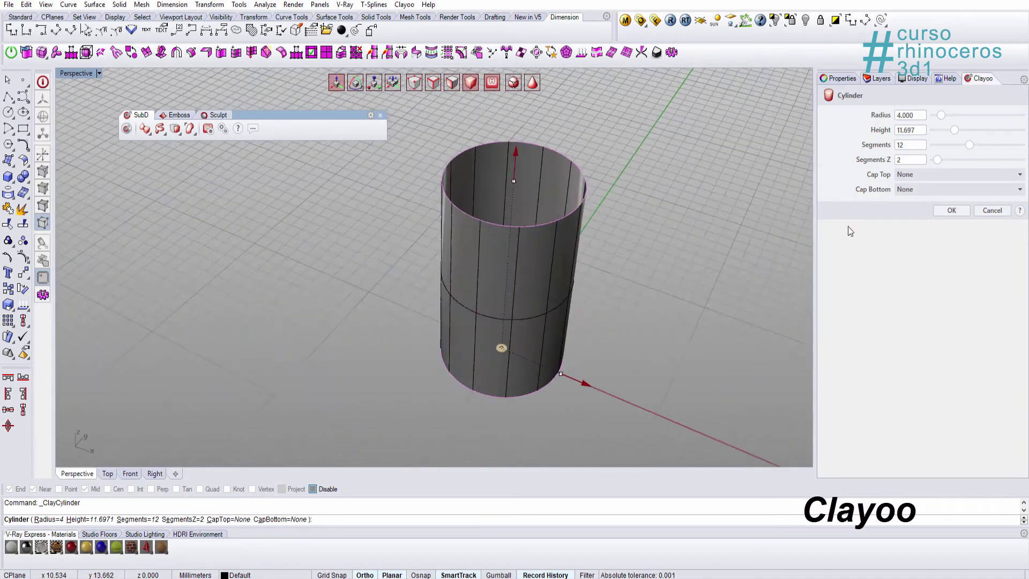
Close the bottom of the cylinder with a Polygonal cap, leaving its top open.
{"action": "left_click", "coordinate": [928, 190]}
{"action": "left_click", "coordinate": [928, 211]}
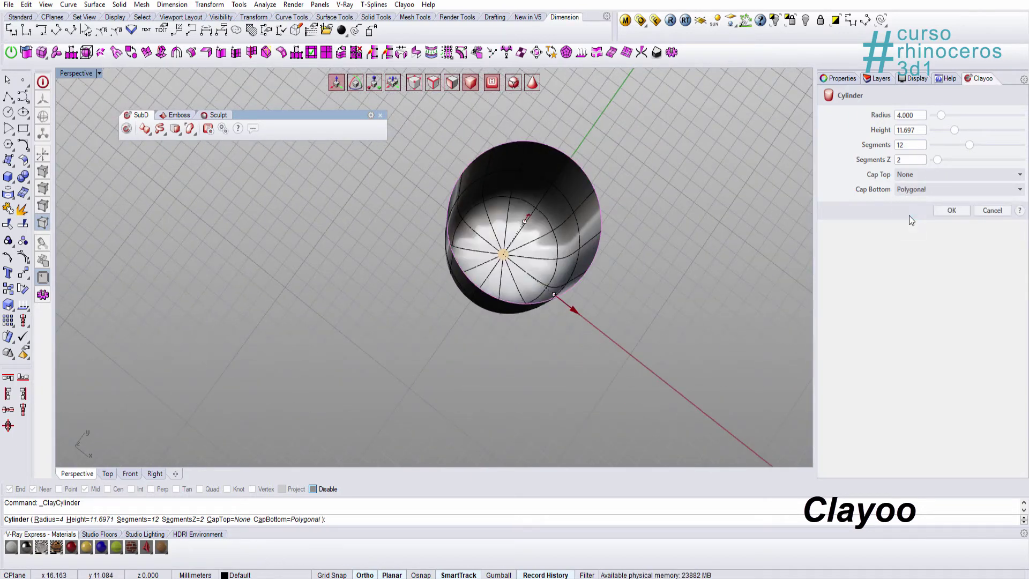
{"action": "left_click", "coordinate": [912, 191]}
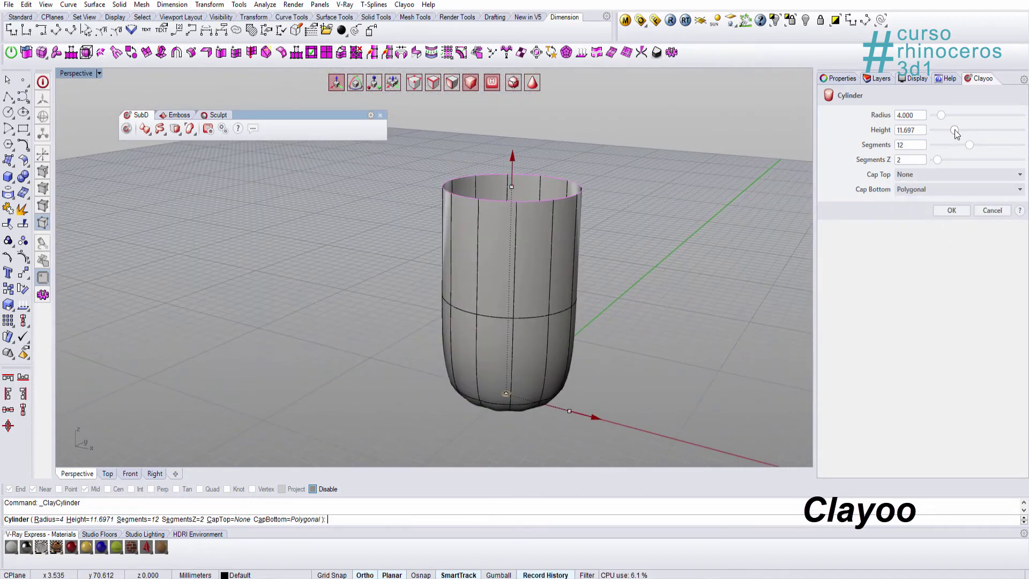
Set the cylinder's radius to about 6.157 and its Z segments to 4, and create it.
{"action": "left_click_drag", "start_coordinate": [942, 115], "coordinate": [947, 119]}
{"action": "left_click_drag", "start_coordinate": [948, 119], "coordinate": [945, 116]}
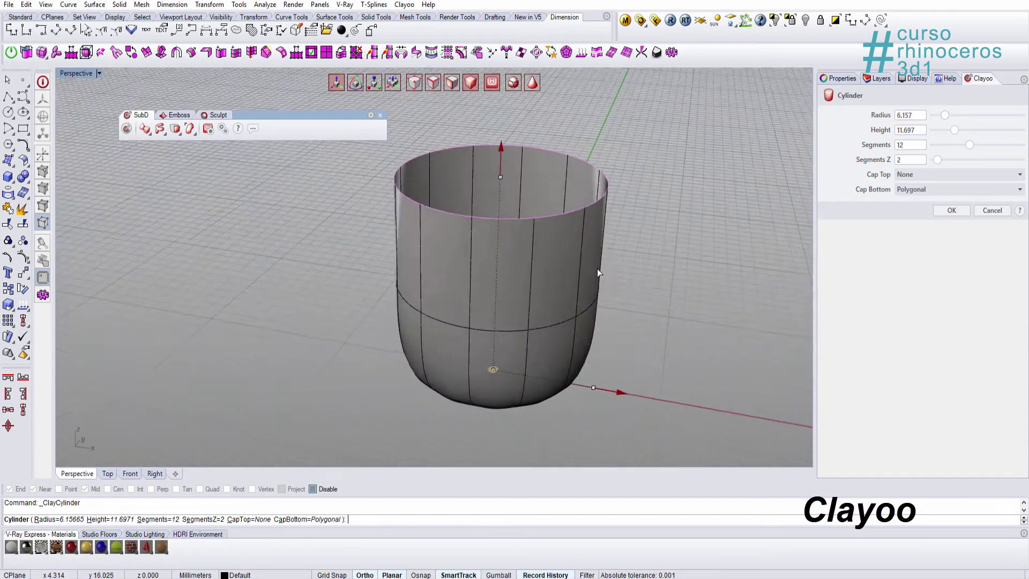
{"action": "left_click_drag", "start_coordinate": [938, 160], "coordinate": [946, 162]}
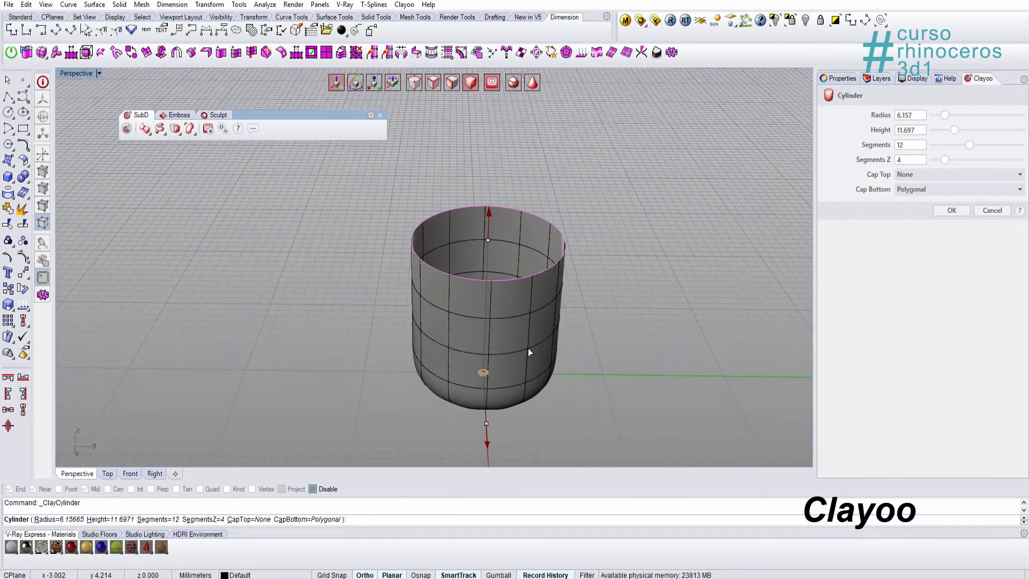
{"action": "key", "text": "Return"}
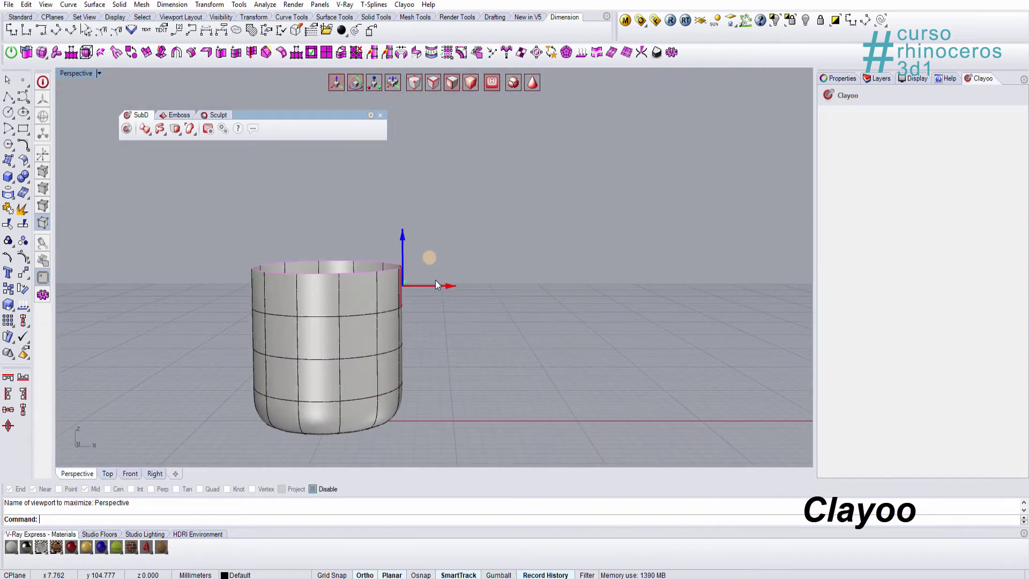
Extrude an upper and a lower side face of the cup outward, curving the lower branch up to begin the handle.
{"action": "left_click_drag", "start_coordinate": [435, 285], "coordinate": [456, 220]}
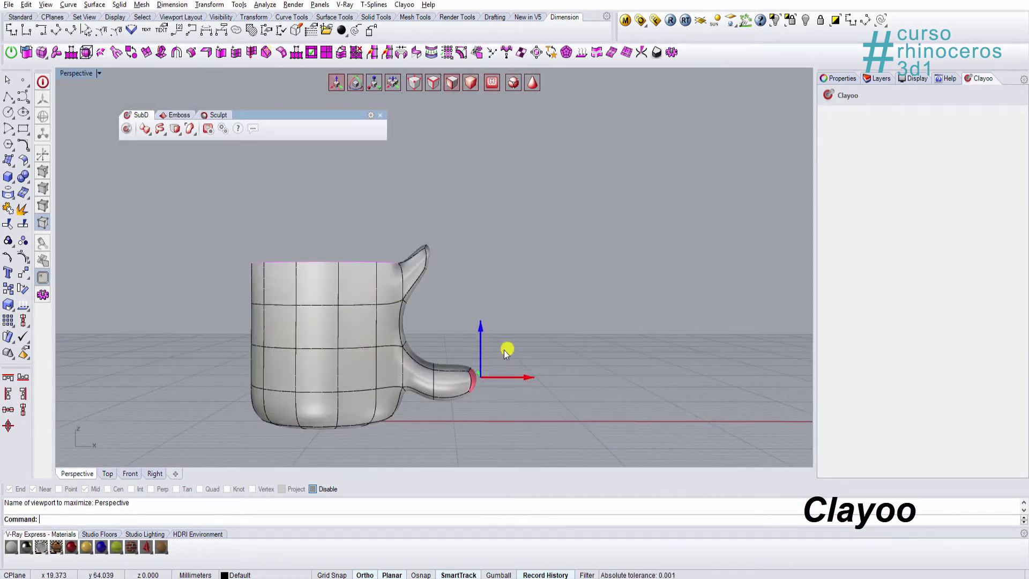
{"action": "left_click_drag", "start_coordinate": [503, 350], "coordinate": [523, 298]}
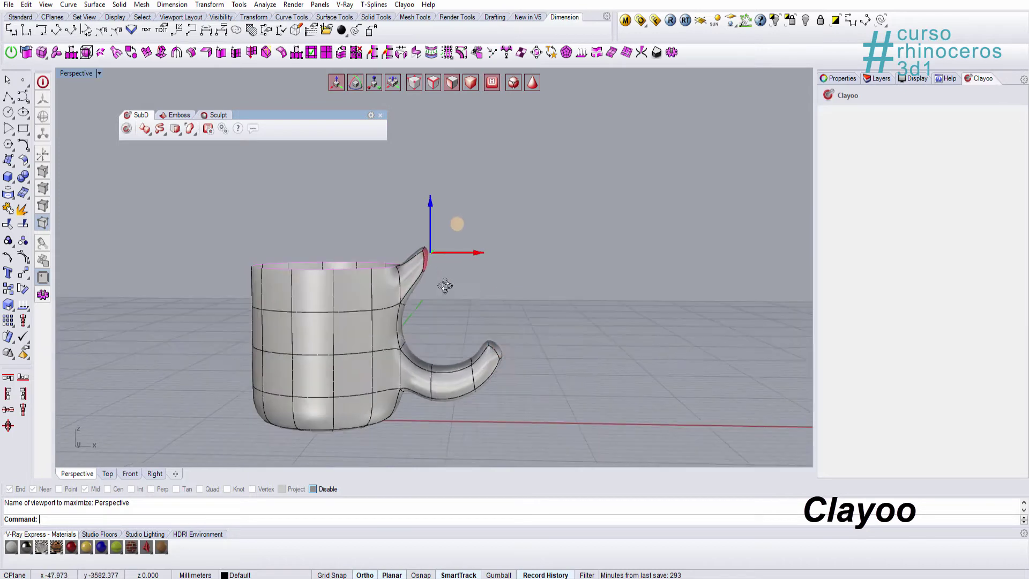
{"action": "right_click_drag", "start_coordinate": [444, 286], "coordinate": [444, 283]}
Extrude the upper handle branch outward and downward in sections, rotating its end face toward the lower branch.
{"action": "left_click_drag", "start_coordinate": [458, 225], "coordinate": [501, 224], "text": "alt"}
{"action": "key", "text": "e"}
{"action": "key", "text": "w"}
{"action": "left_click_drag", "start_coordinate": [483, 216], "coordinate": [557, 293], "text": "alt"}
{"action": "key", "text": "e"}
{"action": "scroll", "coordinate": [531, 300], "scroll_direction": "up", "scroll_amount": 4}
{"action": "right_click_drag", "start_coordinate": [528, 268], "coordinate": [516, 235]}
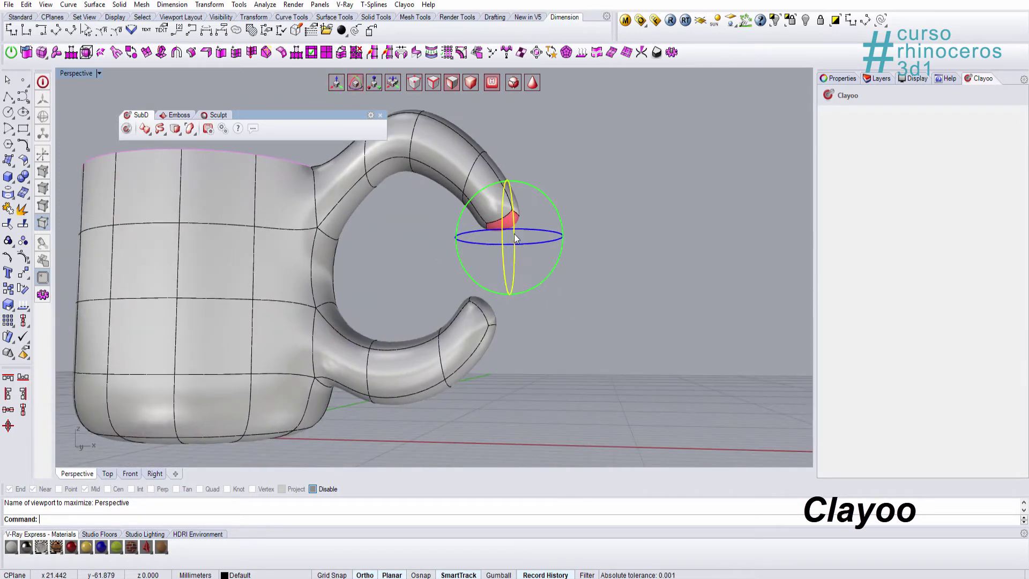
{"action": "key", "text": "w"}
Try a Linear bridge with 1 segment between the end faces of the two handle branches.
{"action": "right_click_drag", "start_coordinate": [581, 246], "coordinate": [455, 328]}
{"action": "left_click", "coordinate": [410, 384], "text": "shift"}
{"action": "left_click", "coordinate": [165, 134]}
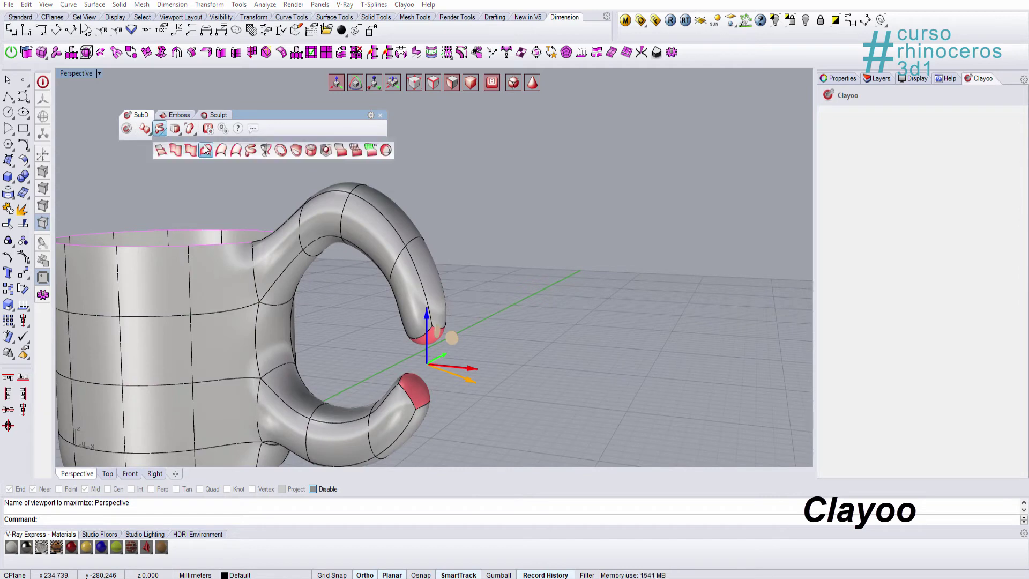
{"action": "left_click", "coordinate": [192, 133]}
{"action": "left_click", "coordinate": [179, 133]}
{"action": "left_click", "coordinate": [307, 151]}
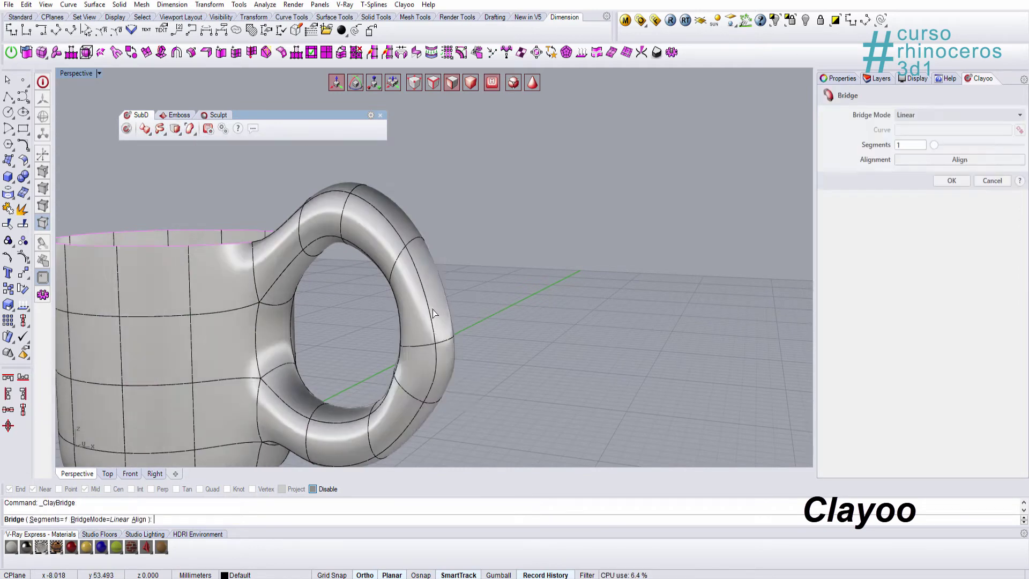
{"action": "right_click_drag", "start_coordinate": [434, 313], "coordinate": [396, 278]}
{"action": "key", "text": "Escape"}
{"action": "key", "text": "ctrl+z"}
Try to divide the edges at the tips of both handle branches.
{"action": "key", "text": "Return"}
{"action": "left_click", "coordinate": [397, 262]}
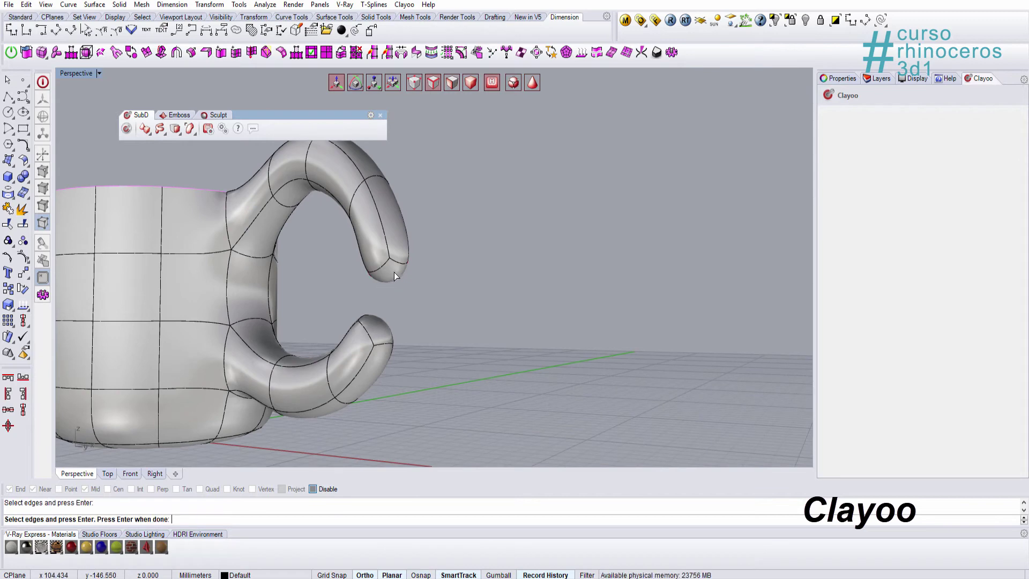
{"action": "left_click", "coordinate": [387, 343]}
{"action": "key", "text": "Return"}
{"action": "key", "text": "Escape"}
{"action": "right_click_drag", "start_coordinate": [387, 303], "coordinate": [452, 281]}
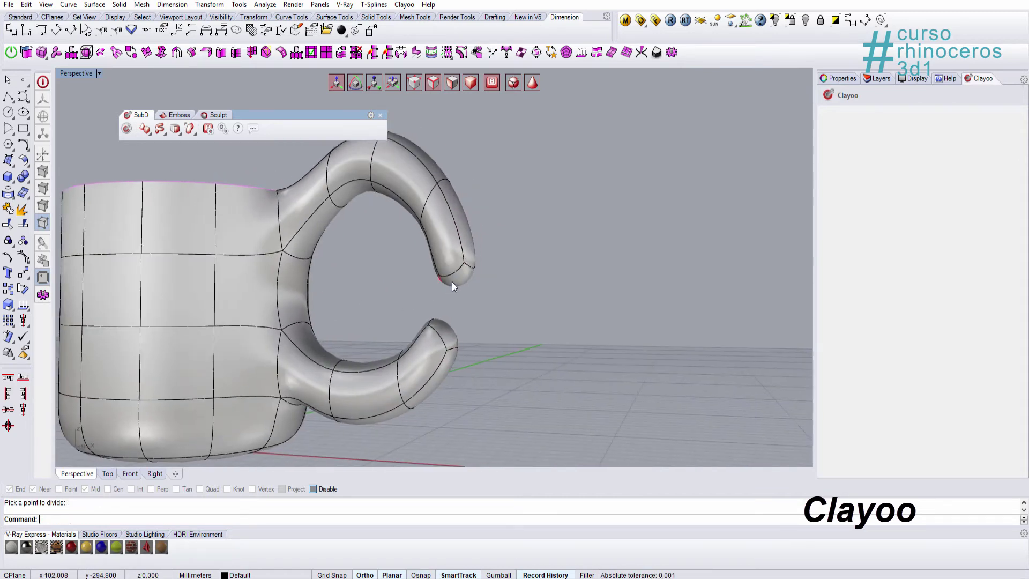
Bridge the end faces of the two handle branches with one Linear segment and adjust the points of the joined section.
{"action": "key", "text": "b"}
{"action": "right_click", "coordinate": [484, 328]}
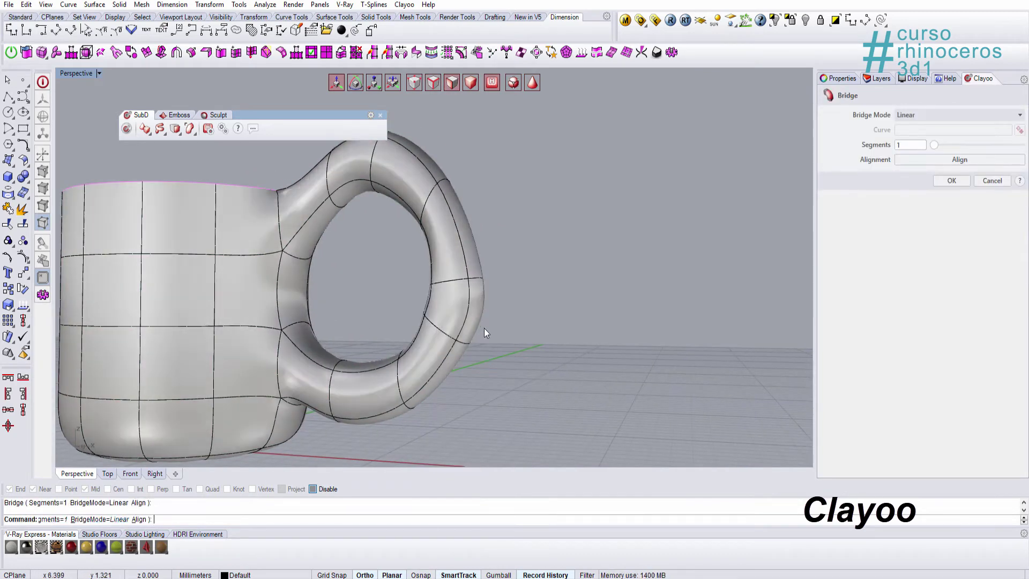
{"action": "key", "text": "a"}
{"action": "right_click_drag", "start_coordinate": [484, 328], "coordinate": [477, 298]}
{"action": "left_click_drag", "start_coordinate": [528, 246], "coordinate": [528, 231]}
{"action": "left_click_drag", "start_coordinate": [582, 282], "coordinate": [580, 283]}
{"action": "left_click_drag", "start_coordinate": [468, 311], "coordinate": [512, 334]}
{"action": "left_click_drag", "start_coordinate": [521, 280], "coordinate": [529, 287]}
{"action": "right_click_drag", "start_coordinate": [530, 287], "coordinate": [533, 314]}
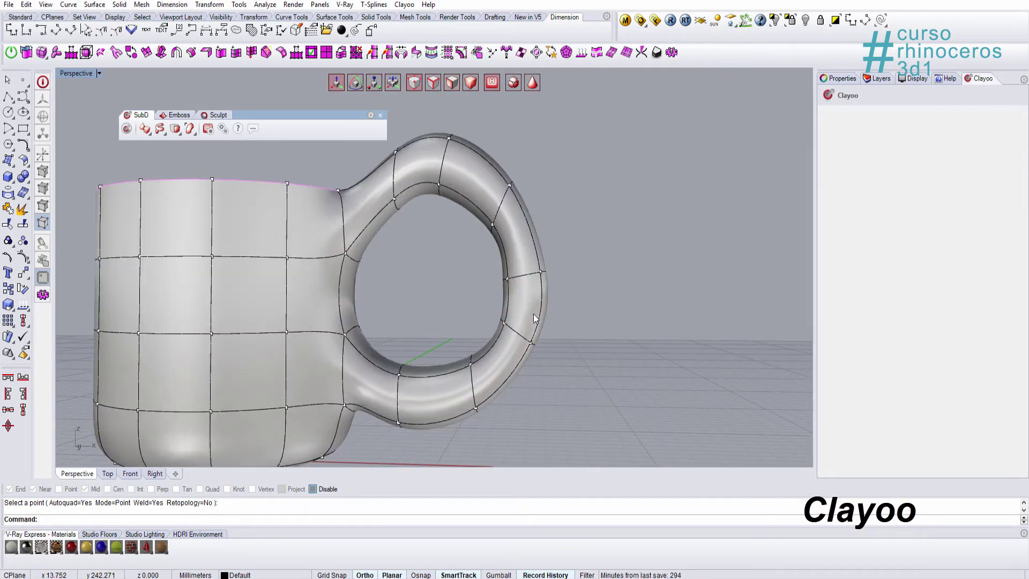
Display the mug as a faceted control mesh and move the vertices at the handle's outer bend and upper inner corner.
{"action": "key", "text": "Tab"}
{"action": "left_click", "coordinate": [523, 277]}
{"action": "left_click_drag", "start_coordinate": [548, 280], "coordinate": [533, 279]}
{"action": "left_click", "coordinate": [467, 223]}
{"action": "key", "text": "ctrl+z"}
{"action": "left_click_drag", "start_coordinate": [492, 213], "coordinate": [519, 248]}
{"action": "left_click_drag", "start_coordinate": [536, 206], "coordinate": [527, 180]}
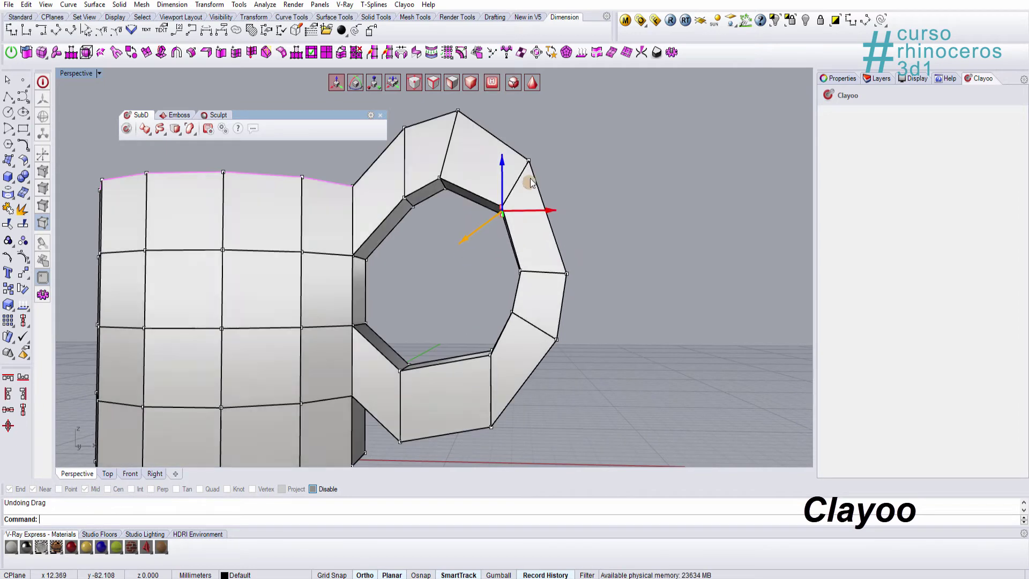
Reposition the remaining inner vertices of the handle one group at a time to round its opening.
{"action": "scroll", "coordinate": [514, 290], "scroll_direction": "down", "scroll_amount": 4}
{"action": "scroll", "coordinate": [514, 289], "scroll_direction": "up", "scroll_amount": 4}
{"action": "left_click_drag", "start_coordinate": [429, 165], "coordinate": [455, 200]}
{"action": "left_click_drag", "start_coordinate": [469, 157], "coordinate": [480, 163]}
{"action": "left_click_drag", "start_coordinate": [476, 312], "coordinate": [500, 364]}
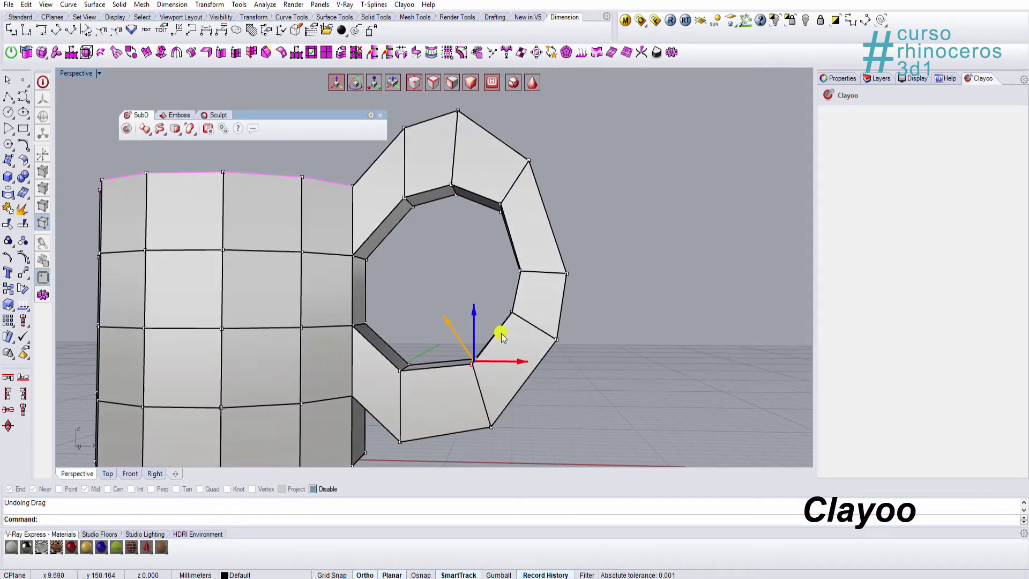
{"action": "left_click_drag", "start_coordinate": [494, 287], "coordinate": [526, 328]}
{"action": "left_click_drag", "start_coordinate": [540, 286], "coordinate": [532, 301]}
{"action": "left_click_drag", "start_coordinate": [499, 255], "coordinate": [536, 288]}
{"action": "left_click_drag", "start_coordinate": [548, 244], "coordinate": [541, 241]}
Move the outer vertices along the top and lower bend of the handle to round its outline.
{"action": "left_click_drag", "start_coordinate": [509, 140], "coordinate": [548, 178]}
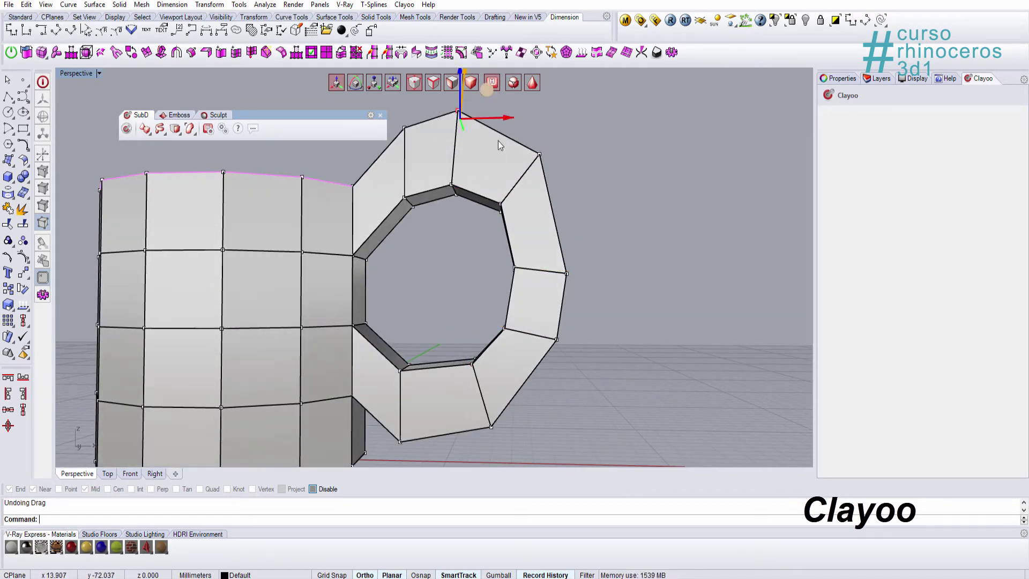
{"action": "right_click_drag", "start_coordinate": [498, 141], "coordinate": [503, 198]}
{"action": "scroll", "coordinate": [502, 197], "scroll_direction": "down", "scroll_amount": 5}
{"action": "left_click_drag", "start_coordinate": [512, 138], "coordinate": [512, 144]}
{"action": "left_click_drag", "start_coordinate": [433, 154], "coordinate": [470, 189]}
{"action": "left_click_drag", "start_coordinate": [478, 143], "coordinate": [472, 155]}
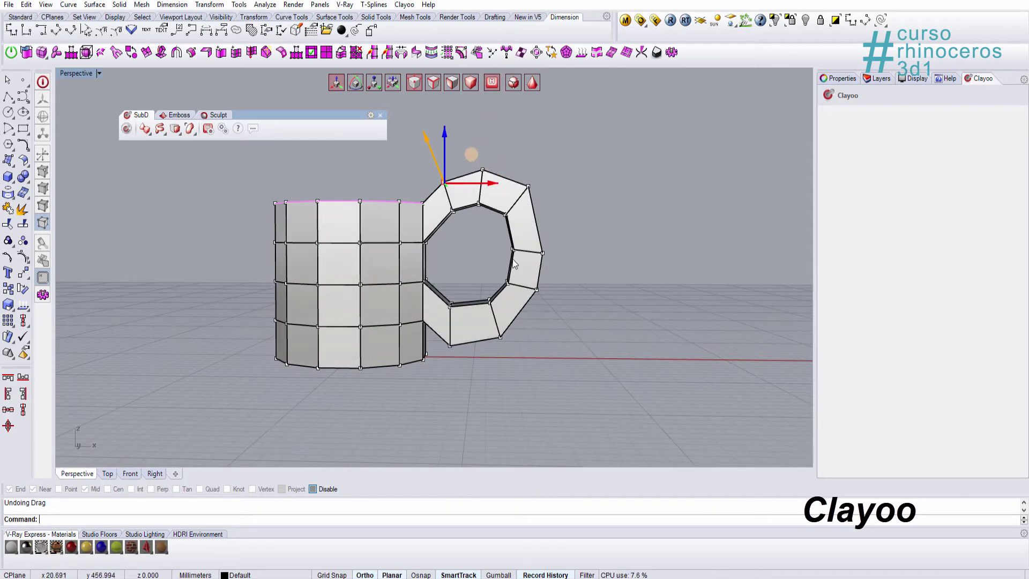
{"action": "left_click_drag", "start_coordinate": [513, 263], "coordinate": [571, 327]}
{"action": "left_click_drag", "start_coordinate": [565, 256], "coordinate": [559, 275]}
Select the cup's open rim loop and extrude it inward by scaling to form the wall thickness.
{"action": "right_click_drag", "start_coordinate": [559, 274], "coordinate": [416, 310]}
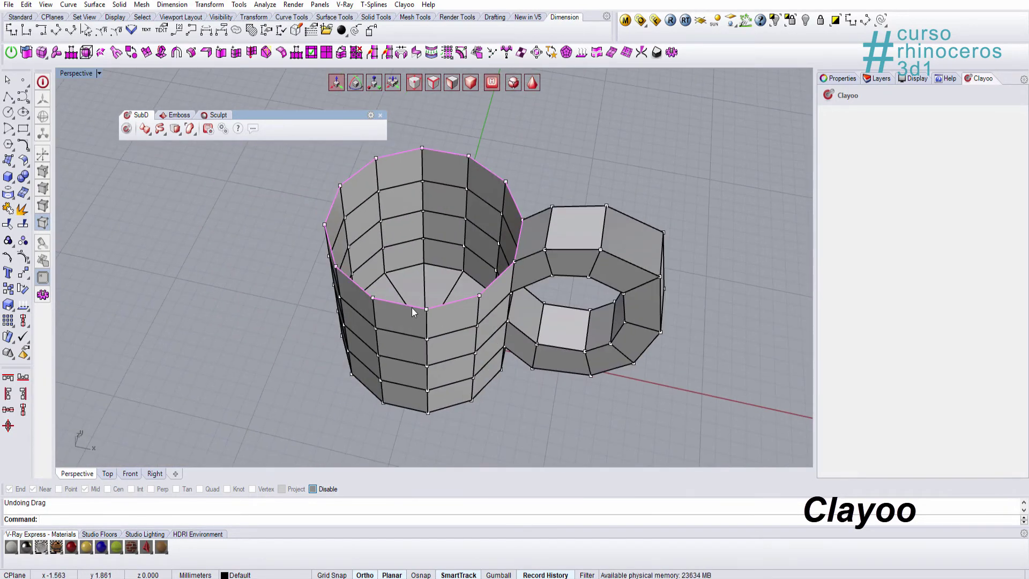
{"action": "key", "text": "s"}
{"action": "double_click", "coordinate": [411, 308]}
{"action": "key", "text": "r"}
{"action": "right_click_drag", "start_coordinate": [453, 208], "coordinate": [348, 231]}
{"action": "left_click_drag", "start_coordinate": [471, 237], "coordinate": [467, 233], "text": "alt"}
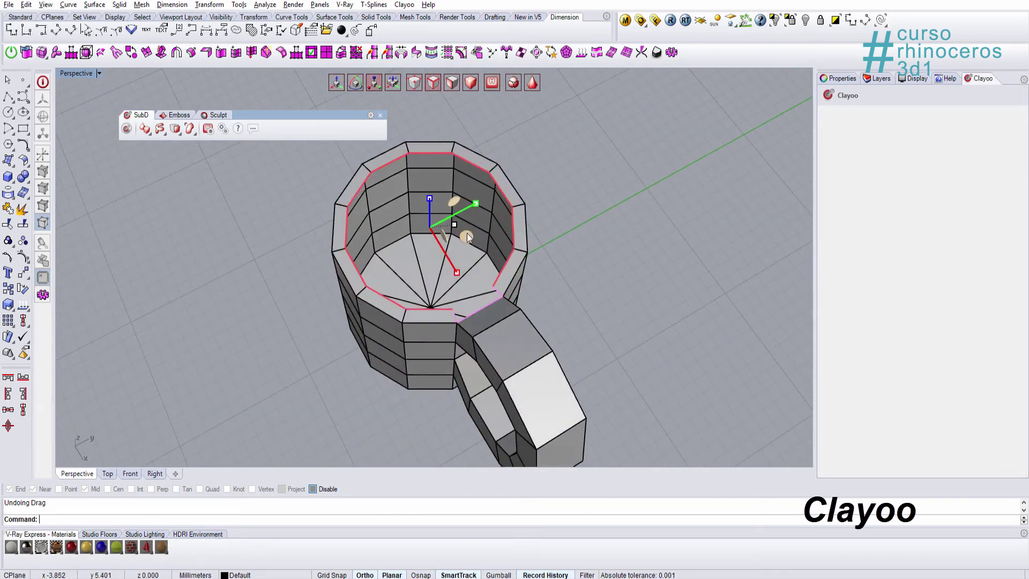
Extrude the inner rim loop down inside the cup and lower it close to the base.
{"action": "scroll", "coordinate": [439, 333], "scroll_direction": "up", "scroll_amount": 3}
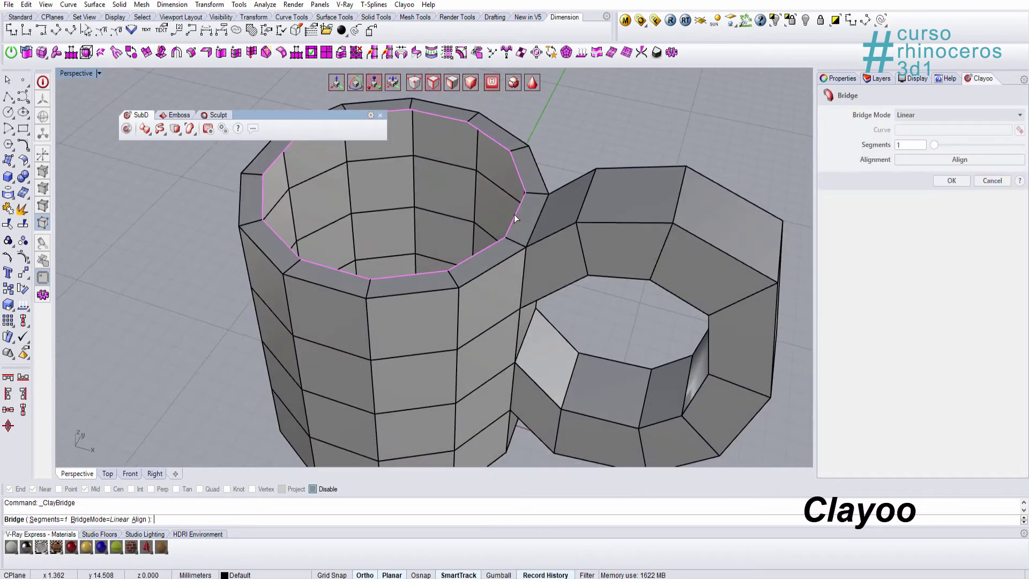
{"action": "double_click", "coordinate": [459, 271]}
{"action": "scroll", "coordinate": [459, 272], "scroll_direction": "down", "scroll_amount": 2}
{"action": "right_click_drag", "start_coordinate": [459, 271], "coordinate": [456, 214]}
{"action": "key", "text": "w"}
{"action": "left_click_drag", "start_coordinate": [402, 134], "coordinate": [403, 236], "text": "alt"}
{"action": "right_click_drag", "start_coordinate": [429, 225], "coordinate": [429, 279]}
{"action": "left_click_drag", "start_coordinate": [405, 249], "coordinate": [405, 328]}
{"action": "right_click_drag", "start_coordinate": [405, 328], "coordinate": [414, 279]}
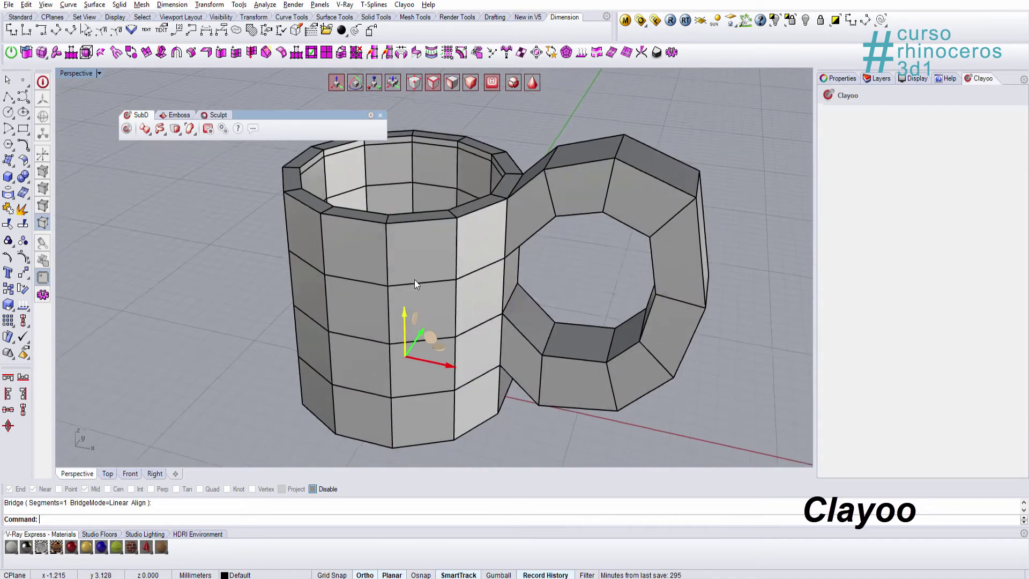
Scale the lowered inner loop inward over the cup's base using the Wireframe display, and return to Shaded.
{"action": "key", "text": "ctrl+alt+w"}
{"action": "mouse_move", "coordinate": [419, 370]}
{"action": "right_mouse_down"}
{"action": "mouse_move", "coordinate": [429, 319]}
{"action": "mouse_move", "coordinate": [403, 369]}
{"action": "right_mouse_up"}
{"action": "key", "text": "r"}
{"action": "scroll", "coordinate": [403, 369], "scroll_direction": "up", "scroll_amount": 2}
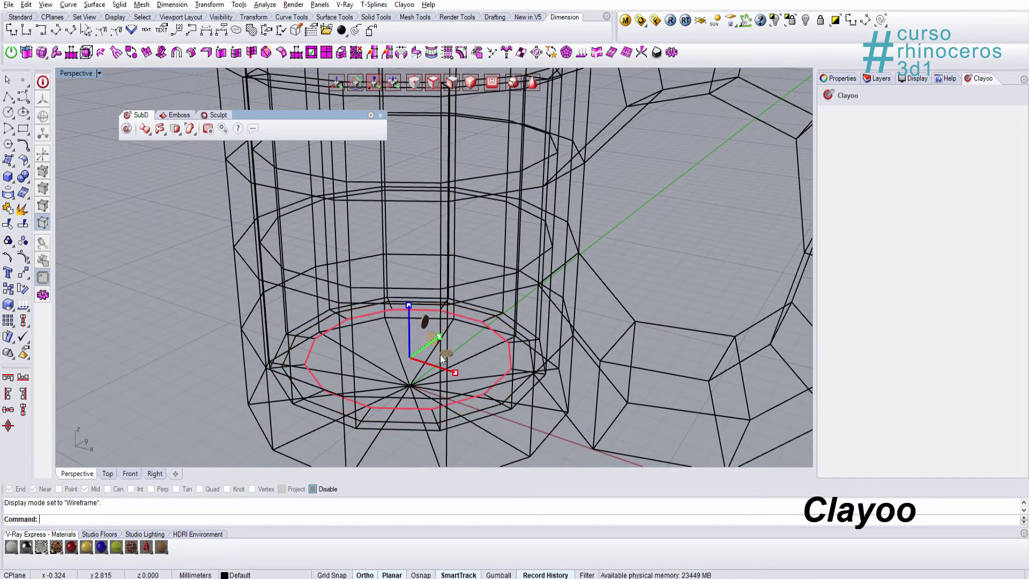
{"action": "left_click_drag", "start_coordinate": [441, 356], "coordinate": [435, 356]}
{"action": "key", "text": "ctrl+alt+s"}
Fill the open loop on the cup's inner floor and display the mug as a smooth surface.
{"action": "right_click_drag", "start_coordinate": [435, 355], "coordinate": [429, 439]}
{"action": "left_click", "coordinate": [181, 133]}
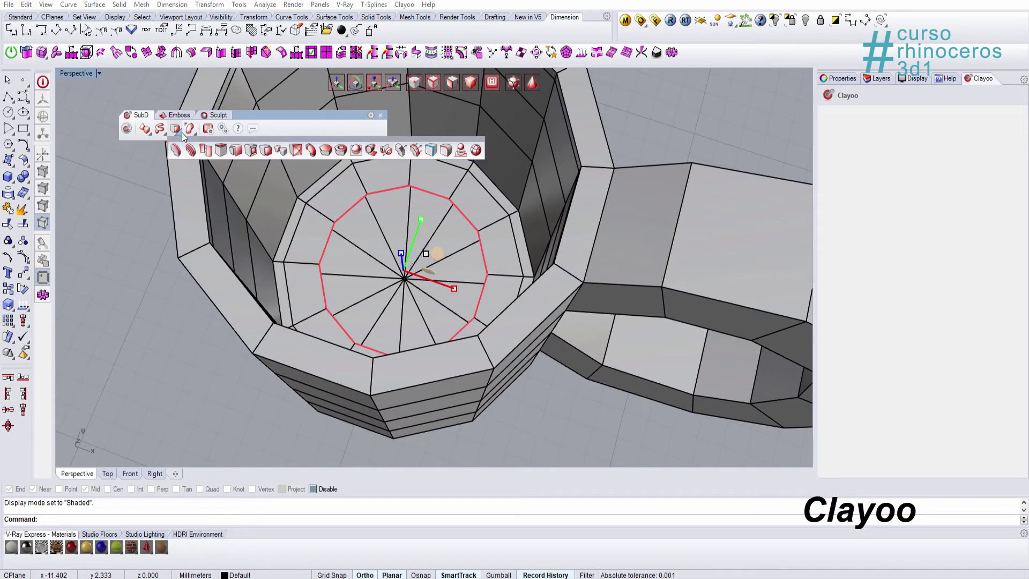
{"action": "key", "text": "Escape"}
{"action": "right_click_drag", "start_coordinate": [416, 290], "coordinate": [441, 202]}
{"action": "scroll", "coordinate": [461, 209], "scroll_direction": "down", "scroll_amount": 4}
{"action": "key", "text": "Tab"}
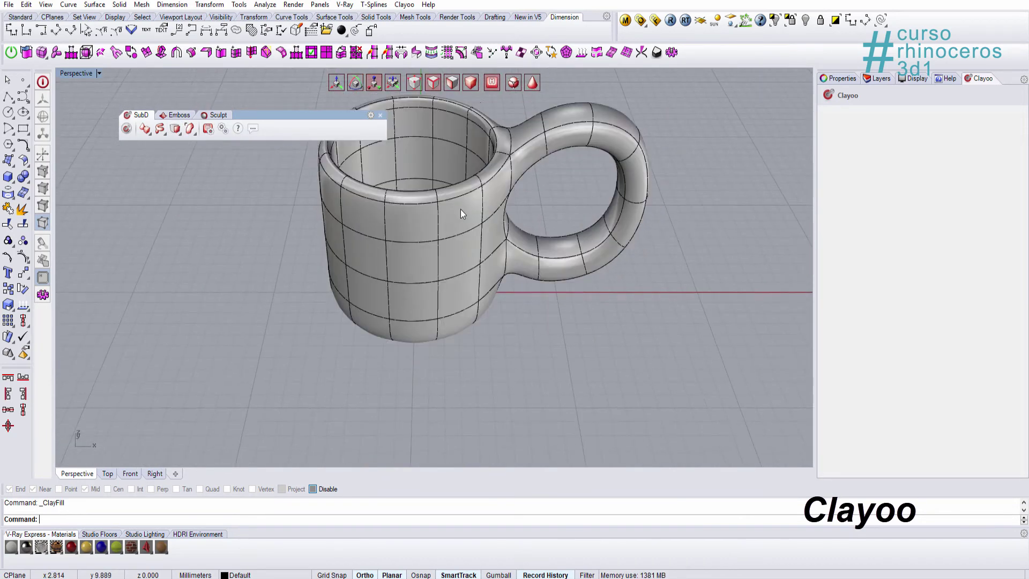
{"action": "right_click_drag", "start_coordinate": [455, 285], "coordinate": [432, 239]}
{"action": "key", "text": "ctrl+alt+w"}
{"action": "key", "text": "ctrl+alt+s"}
{"action": "key", "text": "Tab"}
{"action": "right_click_drag", "start_coordinate": [452, 362], "coordinate": [441, 397]}
{"action": "left_click", "coordinate": [457, 403]}
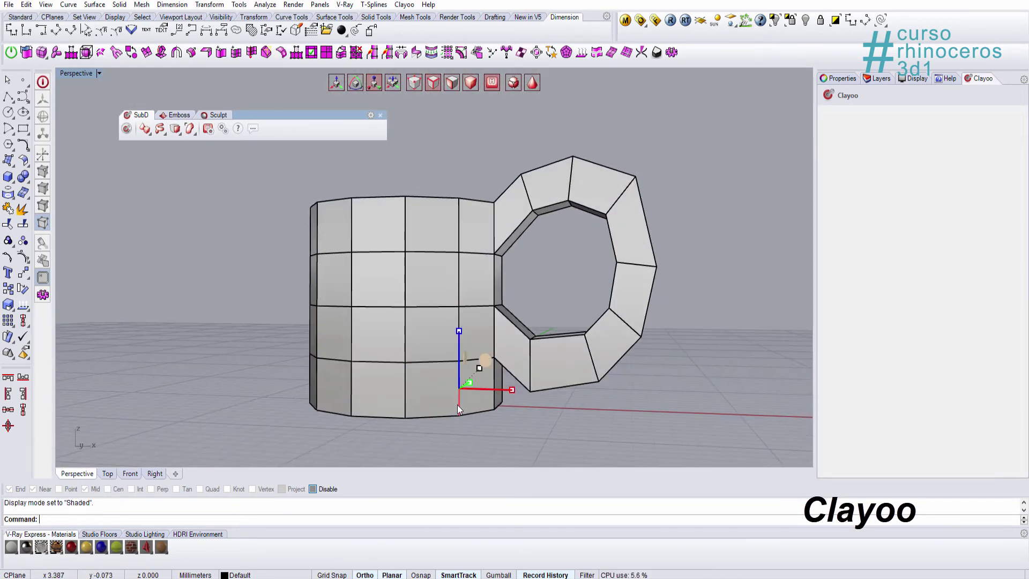
{"action": "key", "text": "s"}
{"action": "key", "text": "Escape"}
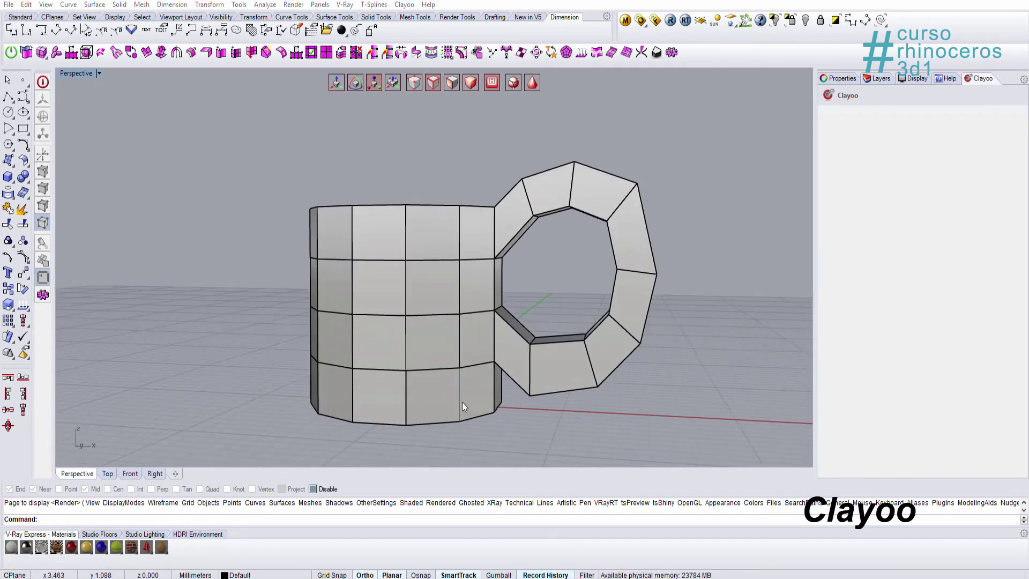
{"action": "right_click_drag", "start_coordinate": [462, 401], "coordinate": [454, 404]}
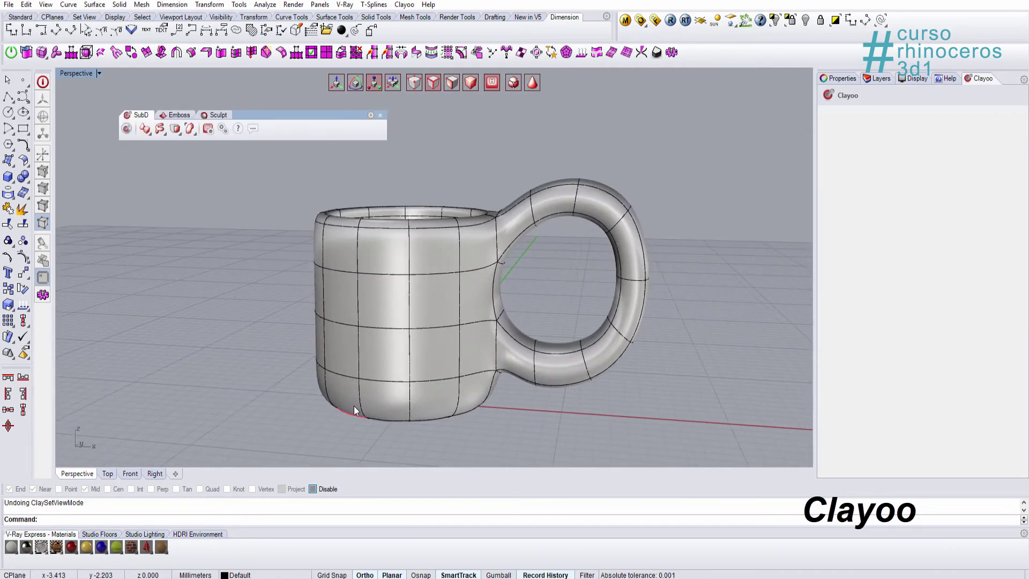
Insert an edge loop around the cup just above its base and view the mug in Rendered mode.
{"action": "key", "text": "r"}
{"action": "right_click_drag", "start_coordinate": [385, 435], "coordinate": [433, 384]}
{"action": "key", "text": "Tab"}
{"action": "key", "text": "s"}
{"action": "left_click", "coordinate": [429, 421]}
{"action": "left_click", "coordinate": [471, 355]}
{"action": "key", "text": "Escape"}
{"action": "key", "text": "Tab"}
{"action": "key", "text": "ctrl+alt+r"}
{"action": "mouse_move", "coordinate": [520, 214]}
{"action": "right_mouse_down"}
{"action": "mouse_move", "coordinate": [548, 339]}
{"action": "mouse_move", "coordinate": [324, 216]}
{"action": "mouse_move", "coordinate": [524, 211]}
{"action": "mouse_move", "coordinate": [523, 226]}
{"action": "mouse_move", "coordinate": [503, 211]}
{"action": "mouse_move", "coordinate": [471, 266]}
{"action": "mouse_move", "coordinate": [471, 253]}
{"action": "right_mouse_up"}
{"action": "key", "text": "ctrl+alt+s"}
{"action": "scroll", "coordinate": [515, 219], "scroll_direction": "up", "scroll_amount": 4}
{"action": "key", "text": "Tab"}
{"action": "left_click_drag", "start_coordinate": [449, 258], "coordinate": [465, 182]}
{"action": "left_click", "coordinate": [529, 310]}
{"action": "key", "text": "ctrl+z"}
Shift the handle's inner vertices near the wall toward the cup and display the smooth mug in Rendered mode.
{"action": "scroll", "coordinate": [557, 316], "scroll_direction": "down", "scroll_amount": 6}
{"action": "right_click_drag", "start_coordinate": [584, 318], "coordinate": [571, 310]}
{"action": "left_click_drag", "start_coordinate": [519, 287], "coordinate": [548, 262]}
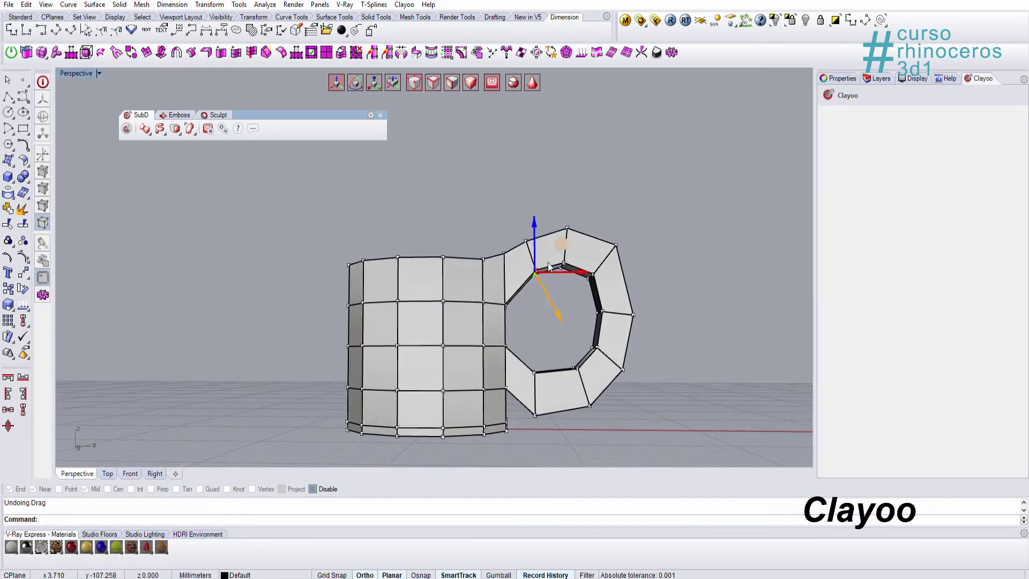
{"action": "right_click_drag", "start_coordinate": [548, 262], "coordinate": [555, 272]}
{"action": "left_click_drag", "start_coordinate": [569, 277], "coordinate": [555, 278]}
{"action": "left_click", "coordinate": [557, 351]}
{"action": "key", "text": "ctrl+alt+w"}
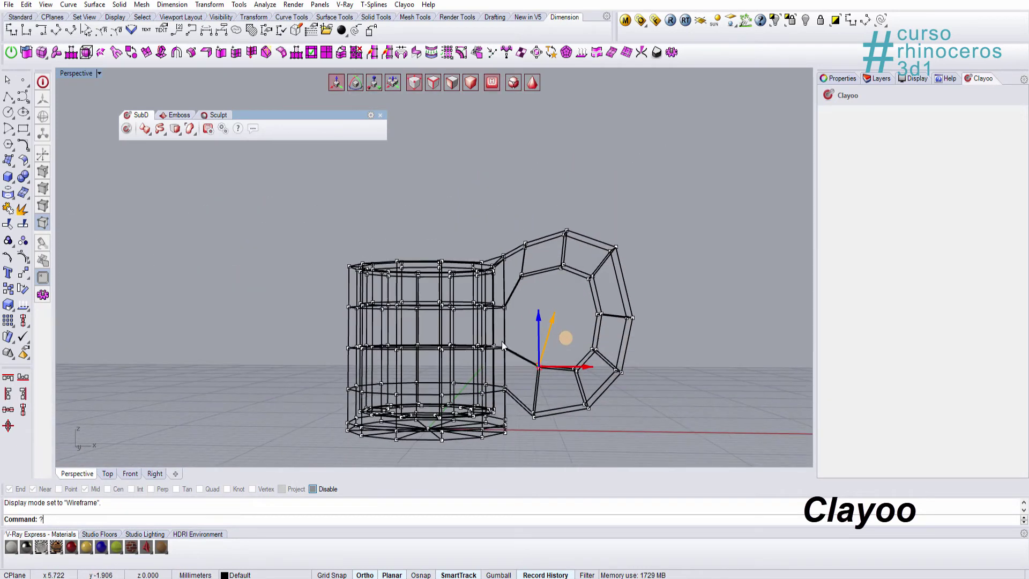
{"action": "left_click", "coordinate": [535, 320]}
{"action": "key", "text": "Tab"}
{"action": "key", "text": "ctrl+alt+r"}
{"action": "mouse_move", "coordinate": [528, 249]}
{"action": "right_mouse_down"}
{"action": "mouse_move", "coordinate": [453, 273]}
{"action": "mouse_move", "coordinate": [544, 291]}
{"action": "mouse_move", "coordinate": [484, 300]}
{"action": "mouse_move", "coordinate": [613, 324]}
{"action": "mouse_move", "coordinate": [504, 322]}
{"action": "right_mouse_up"}
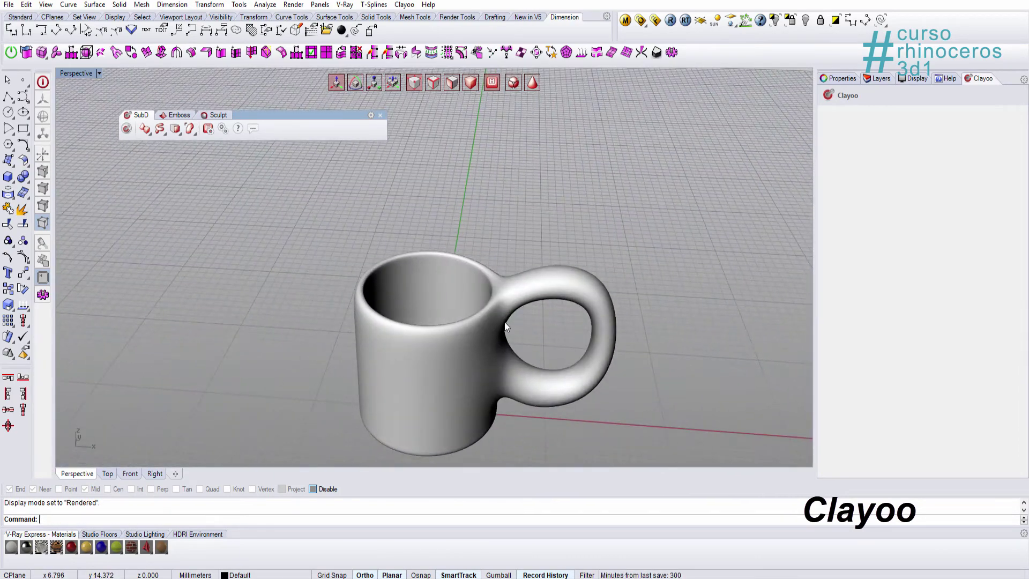
Try to divide the edges at the cup's rim in Shaded display.
{"action": "key", "text": "ctrl+alt+s"}
{"action": "scroll", "coordinate": [325, 316], "scroll_direction": "up", "scroll_amount": 5}
{"action": "mouse_move", "coordinate": [325, 316]}
{"action": "right_mouse_down"}
{"action": "mouse_move", "coordinate": [451, 307]}
{"action": "mouse_move", "coordinate": [432, 329]}
{"action": "mouse_move", "coordinate": [391, 316]}
{"action": "mouse_move", "coordinate": [362, 277]}
{"action": "mouse_move", "coordinate": [375, 227]}
{"action": "mouse_move", "coordinate": [514, 253]}
{"action": "mouse_move", "coordinate": [375, 246]}
{"action": "mouse_move", "coordinate": [372, 268]}
{"action": "right_mouse_up"}
{"action": "key", "text": "Escape"}
{"action": "key", "text": "Return"}
{"action": "key", "text": "ctrl+z"}
{"action": "key", "text": "Escape"}
{"action": "scroll", "coordinate": [367, 290], "scroll_direction": "up", "scroll_amount": 4}
{"action": "key", "text": "ctrl+z"}
{"action": "key", "text": "Escape"}
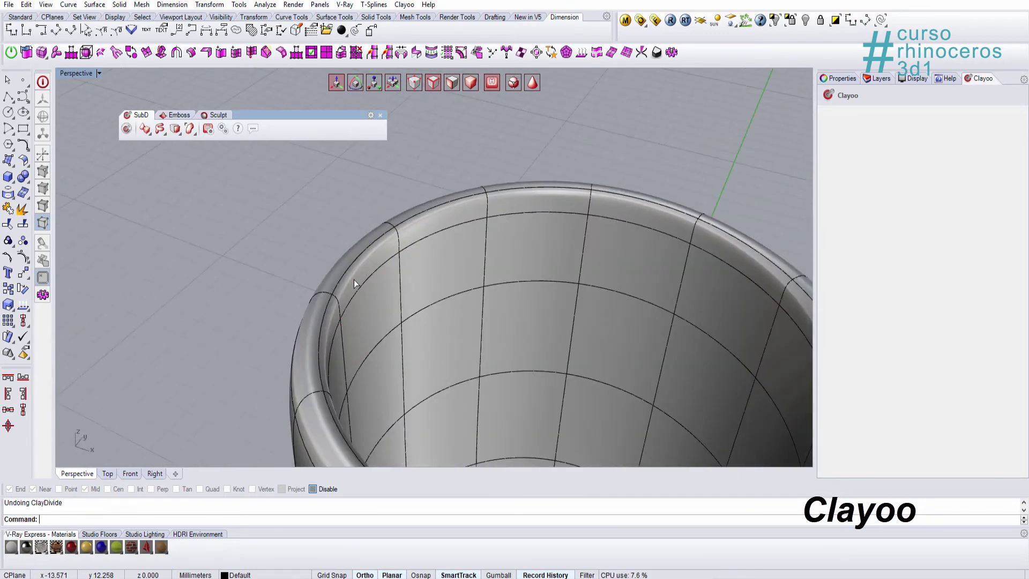
Divide the cup's rim faces opposite the handle to add an extra edge across the rim.
{"action": "scroll", "coordinate": [343, 354], "scroll_direction": "down", "scroll_amount": 6}
{"action": "right_click_drag", "start_coordinate": [346, 368], "coordinate": [475, 316]}
{"action": "key", "text": "Escape"}
{"action": "key", "text": "s"}
{"action": "double_click", "coordinate": [452, 354]}
{"action": "right_click", "coordinate": [452, 355]}
{"action": "right_click_drag", "start_coordinate": [452, 354], "coordinate": [354, 375]}
{"action": "scroll", "coordinate": [370, 321], "scroll_direction": "up", "scroll_amount": 5}
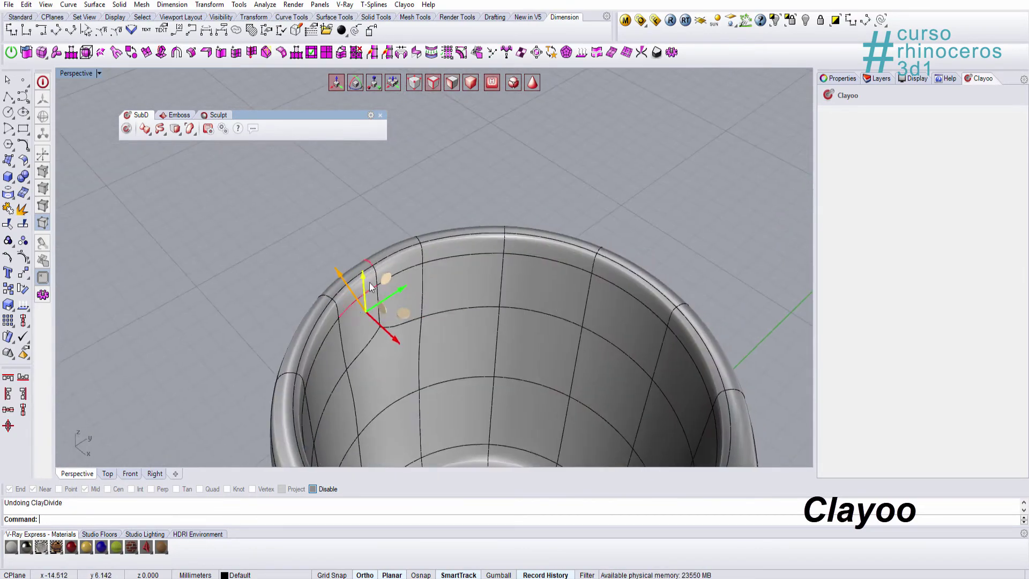
Pull the new rim edge outward to begin a pouring spout.
{"action": "right_click_drag", "start_coordinate": [398, 334], "coordinate": [429, 295]}
{"action": "left_click_drag", "start_coordinate": [338, 302], "coordinate": [328, 287]}
{"action": "right_click_drag", "start_coordinate": [328, 236], "coordinate": [291, 255]}
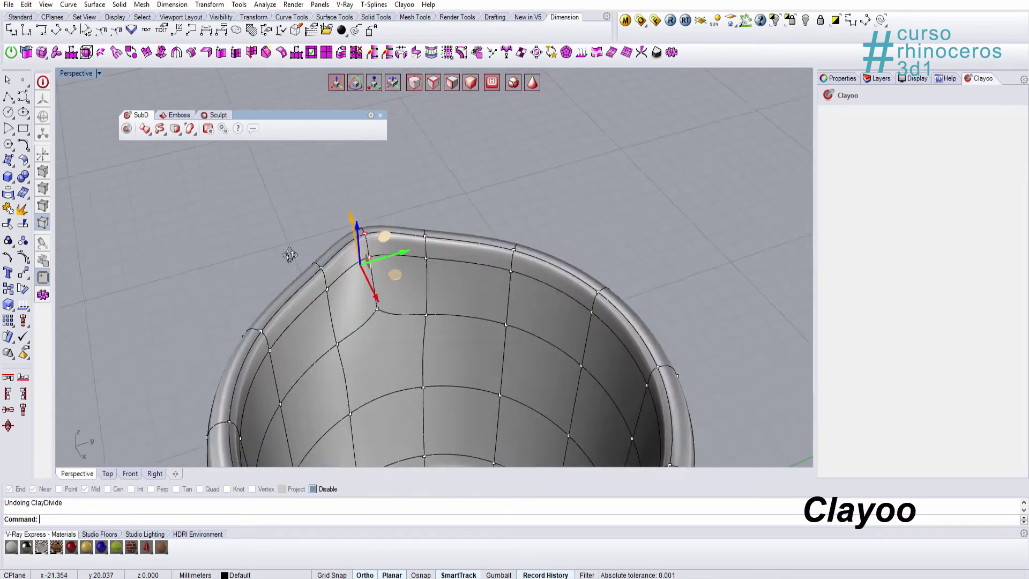
Select the points at the spout's tip and move them farther outward, fine-tuning their height.
{"action": "key", "text": "a"}
{"action": "left_click_drag", "start_coordinate": [335, 214], "coordinate": [391, 276]}
{"action": "right_click_drag", "start_coordinate": [395, 268], "coordinate": [423, 234]}
{"action": "right_click_drag", "start_coordinate": [349, 236], "coordinate": [379, 227]}
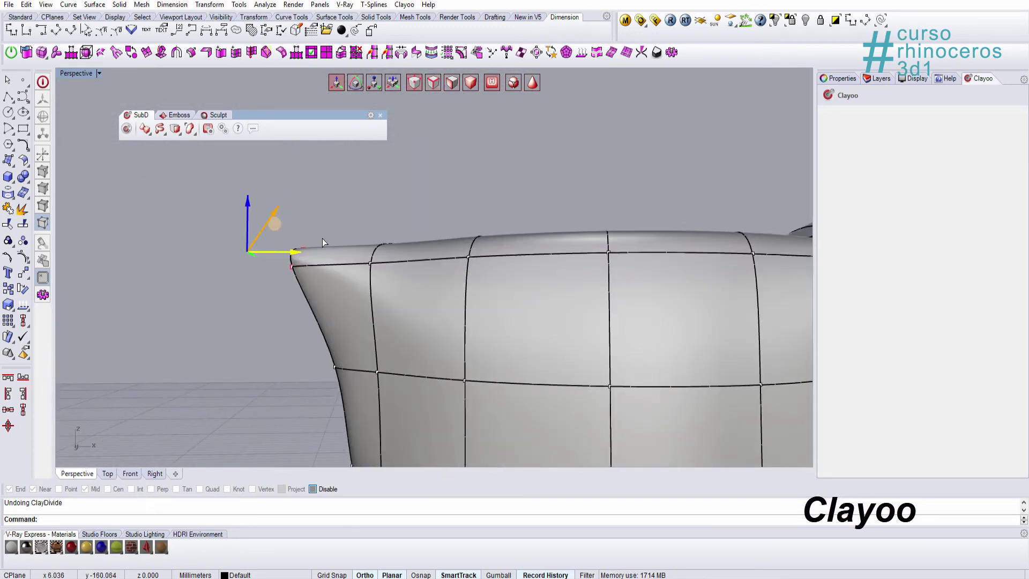
{"action": "left_click_drag", "start_coordinate": [291, 227], "coordinate": [273, 187]}
{"action": "mouse_move", "coordinate": [221, 247]}
{"action": "right_mouse_down"}
{"action": "mouse_move", "coordinate": [225, 323]}
{"action": "mouse_move", "coordinate": [236, 241]}
{"action": "right_mouse_up"}
{"action": "key", "text": "w"}
{"action": "left_click_drag", "start_coordinate": [249, 209], "coordinate": [249, 216]}
{"action": "mouse_move", "coordinate": [273, 279]}
{"action": "right_mouse_down"}
{"action": "mouse_move", "coordinate": [284, 330]}
{"action": "mouse_move", "coordinate": [291, 290]}
{"action": "right_mouse_up"}
Turn off Clayoo's Edition Mode and view the finished jug in Rendered display.
{"action": "scroll", "coordinate": [291, 335], "scroll_direction": "down", "scroll_amount": 4}
{"action": "right_click_drag", "start_coordinate": [341, 353], "coordinate": [446, 313]}
{"action": "scroll", "coordinate": [448, 315], "scroll_direction": "down", "scroll_amount": 6}
{"action": "left_click", "coordinate": [127, 129]}
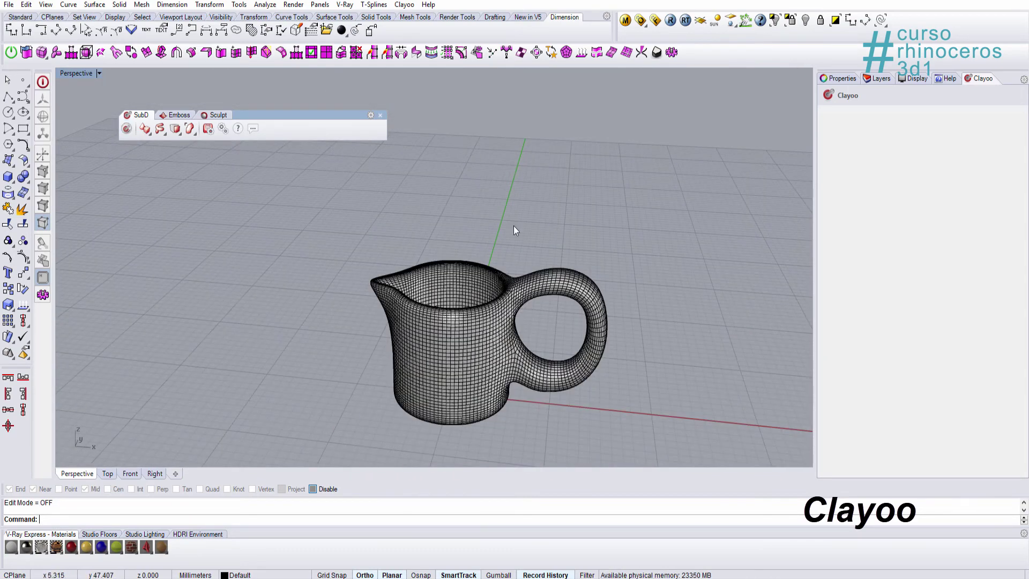
{"action": "right_click_drag", "start_coordinate": [440, 236], "coordinate": [507, 246]}
{"action": "key", "text": "ctrl+alt+r"}
{"action": "right_click_drag", "start_coordinate": [560, 292], "coordinate": [461, 306]}
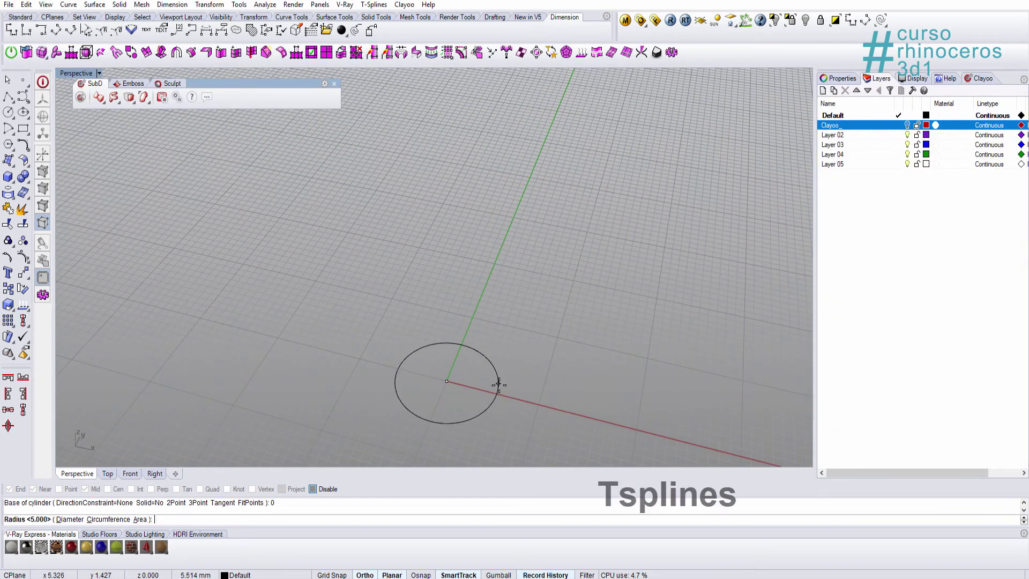
Create a Smooth T-Splines cylinder centred on the origin with 4 vertical faces, and display it in Shaded mode.
{"action": "right_click_drag", "start_coordinate": [490, 263], "coordinate": [452, 252]}
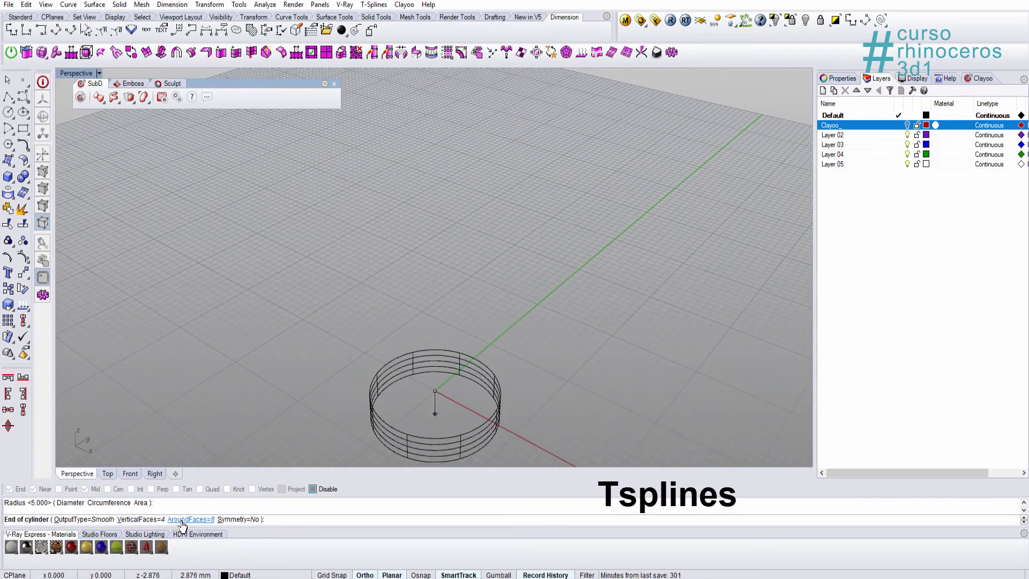
{"action": "left_click", "coordinate": [449, 245]}
{"action": "mouse_move", "coordinate": [446, 292]}
{"action": "right_mouse_down"}
{"action": "mouse_move", "coordinate": [484, 333]}
{"action": "mouse_move", "coordinate": [449, 322]}
{"action": "right_mouse_up"}
{"action": "key", "text": "ctrl+alt+s"}
Undo the Clayoo_ layer's visibility change and select the T-Splines cylinder.
{"action": "key", "text": "ctrl+z"}
{"action": "key", "text": "ctrl+z"}
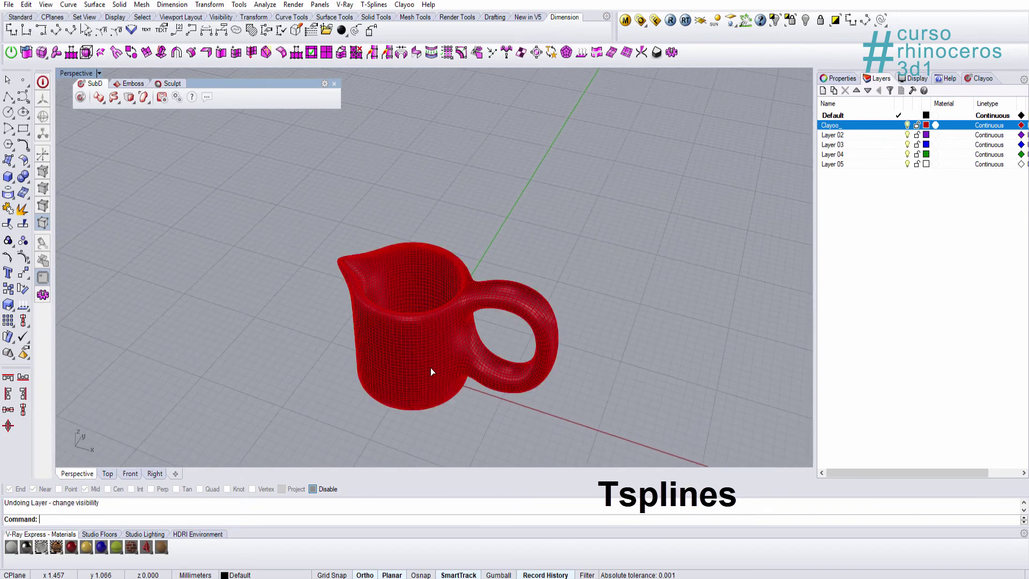
{"action": "left_click", "coordinate": [462, 342]}
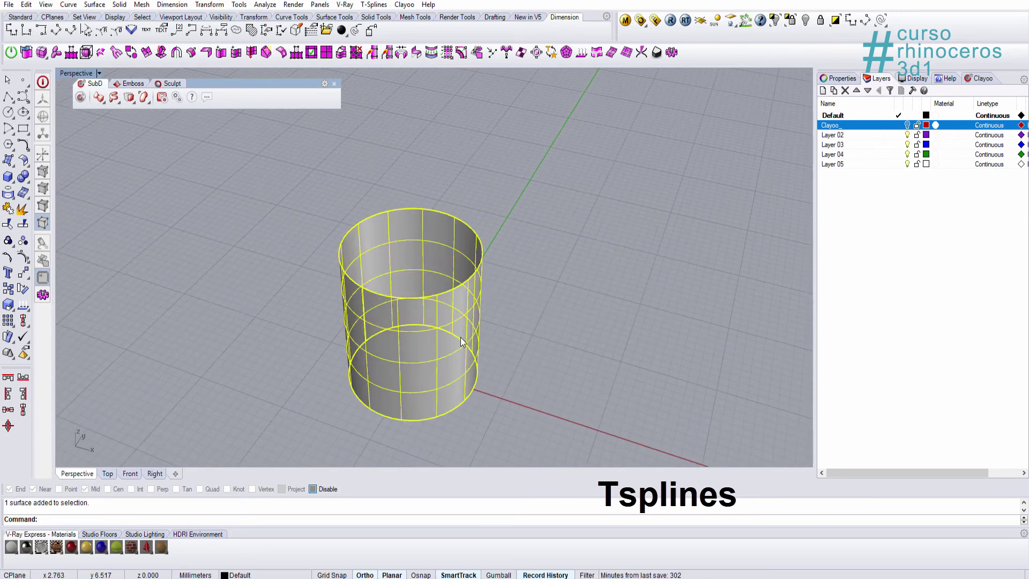
{"action": "right_click_drag", "start_coordinate": [461, 342], "coordinate": [440, 314]}
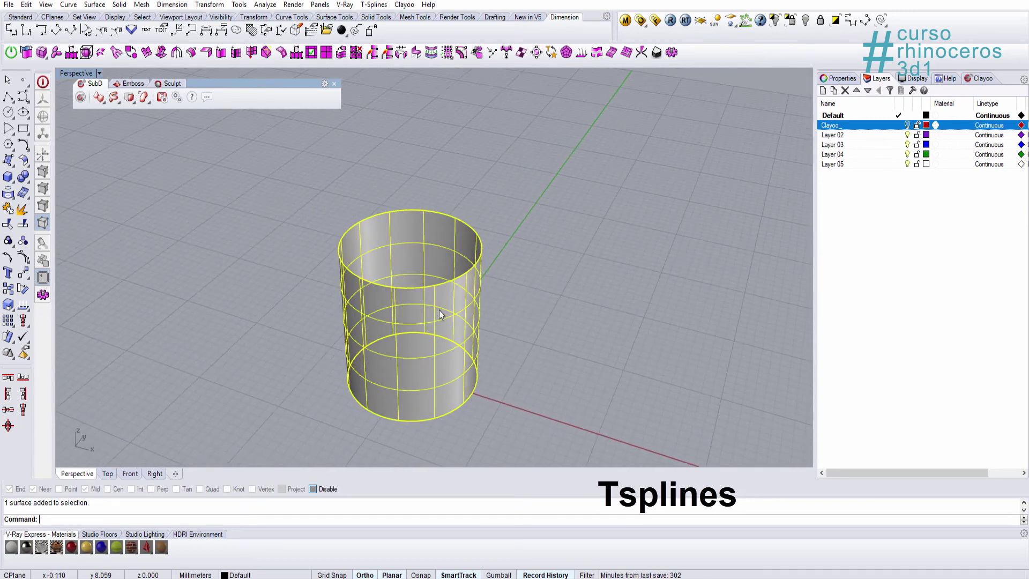
Reset the Clayoo toolbar and turn off its Edition Mode.
{"action": "left_click", "coordinate": [334, 84]}
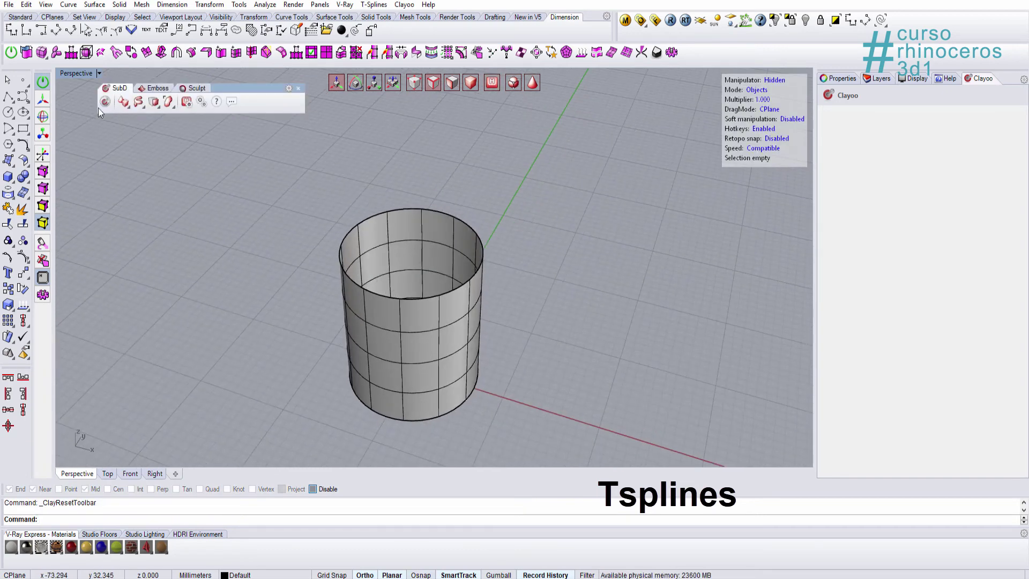
{"action": "left_click", "coordinate": [105, 102]}
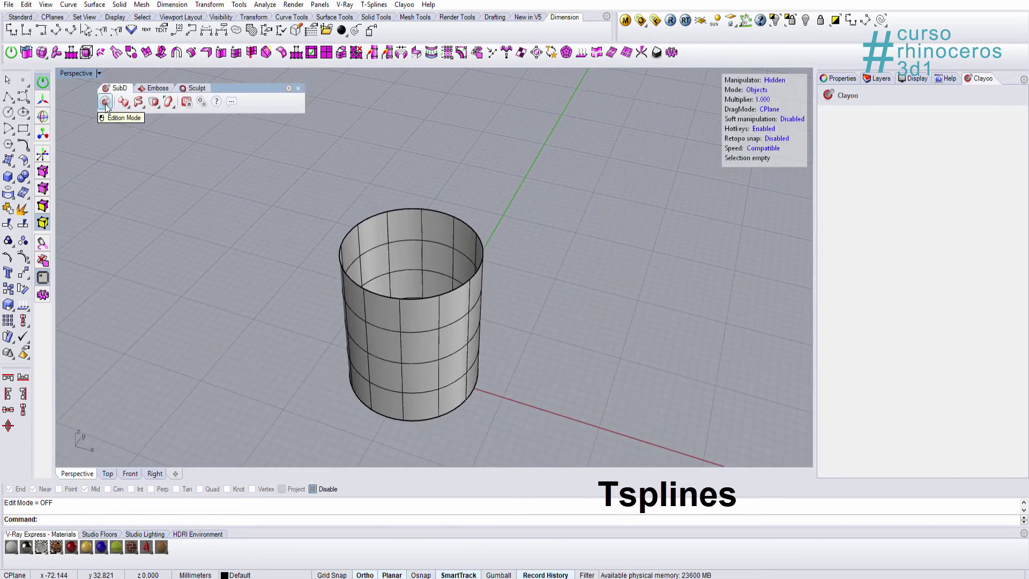
Extrude an upper and a lower side face of the T-Splines cylinder outward and switch to box display.
{"action": "key", "text": "d"}
{"action": "right_click_drag", "start_coordinate": [392, 262], "coordinate": [488, 279]}
{"action": "left_click", "coordinate": [422, 296]}
{"action": "left_click", "coordinate": [880, 80]}
{"action": "key", "text": "w"}
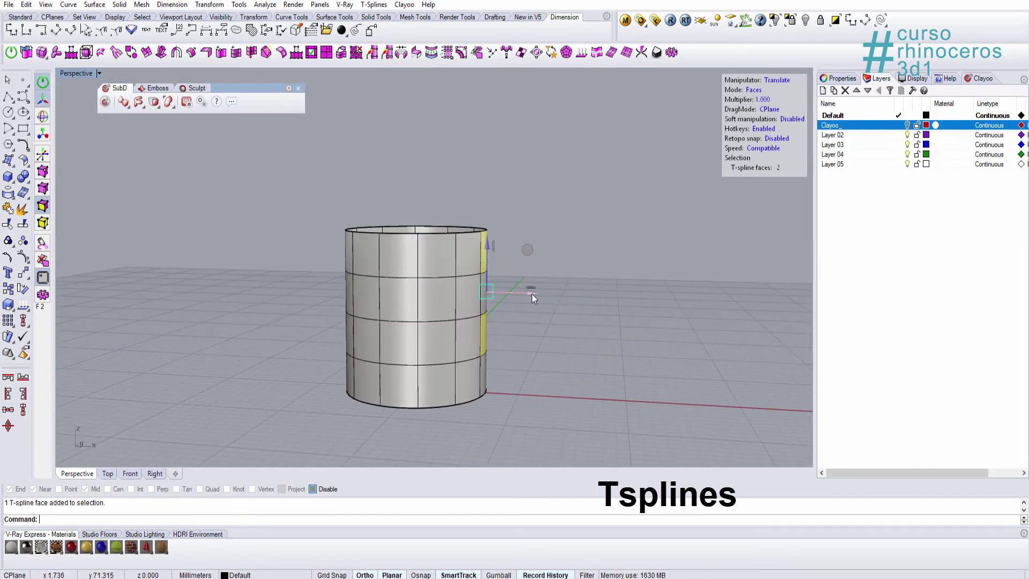
{"action": "left_click_drag", "start_coordinate": [540, 294], "coordinate": [567, 295], "text": "alt"}
{"action": "key", "text": "b"}
Extrude the upper and lower handle end faces one more segment outward from the cylinder.
{"action": "right_click_drag", "start_coordinate": [526, 288], "coordinate": [509, 265]}
{"action": "left_click", "coordinate": [512, 246]}
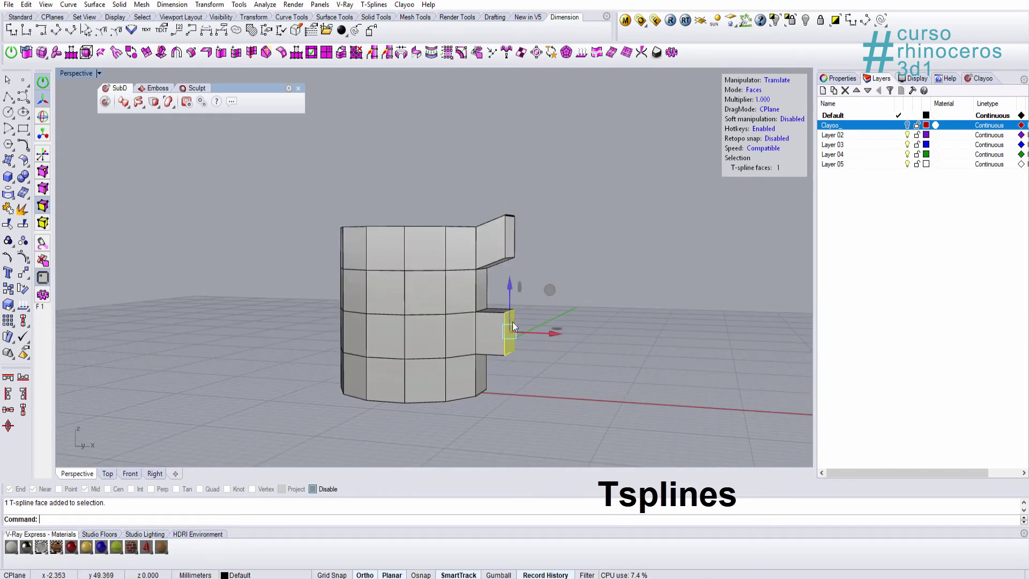
{"action": "left_click_drag", "start_coordinate": [554, 293], "coordinate": [596, 294], "text": "alt"}
{"action": "mouse_move", "coordinate": [596, 293]}
{"action": "right_mouse_down"}
{"action": "mouse_move", "coordinate": [607, 302]}
{"action": "mouse_move", "coordinate": [599, 284]}
{"action": "right_mouse_up"}
Extrude a further segment on each handle stub and rotate the lower and upper end faces toward each other.
{"action": "left_click", "coordinate": [587, 308]}
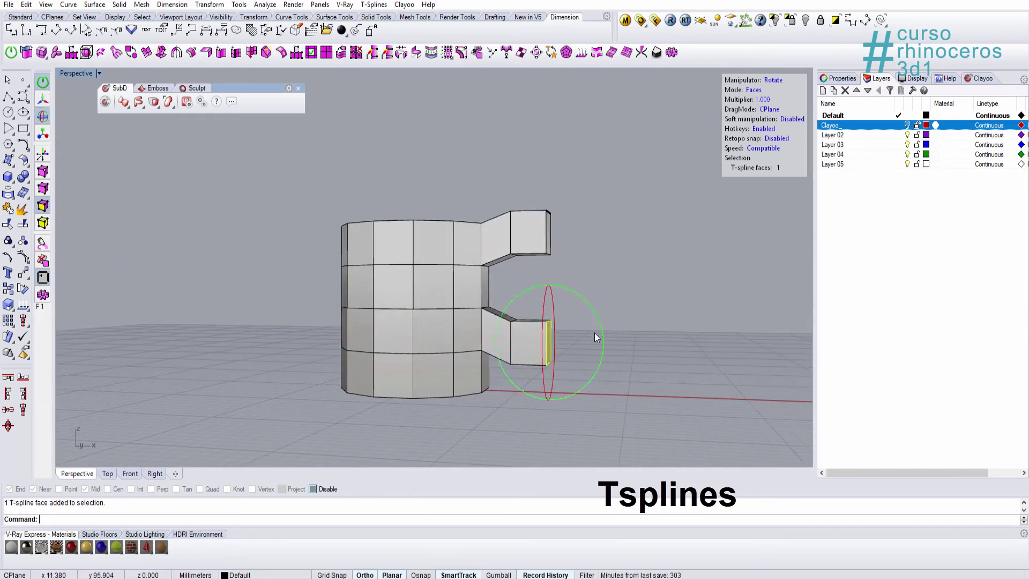
{"action": "key", "text": "e"}
{"action": "left_click_drag", "start_coordinate": [630, 314], "coordinate": [617, 237]}
{"action": "key", "text": "w"}
{"action": "key", "text": "e"}
{"action": "left_click", "coordinate": [548, 234]}
{"action": "key", "text": "w"}
{"action": "key", "text": "e"}
{"action": "left_click_drag", "start_coordinate": [634, 213], "coordinate": [633, 254]}
Bridge the two facing end faces with 1 segment to close the handle.
{"action": "right_click_drag", "start_coordinate": [632, 257], "coordinate": [595, 297]}
{"action": "left_click", "coordinate": [588, 344], "text": "shift"}
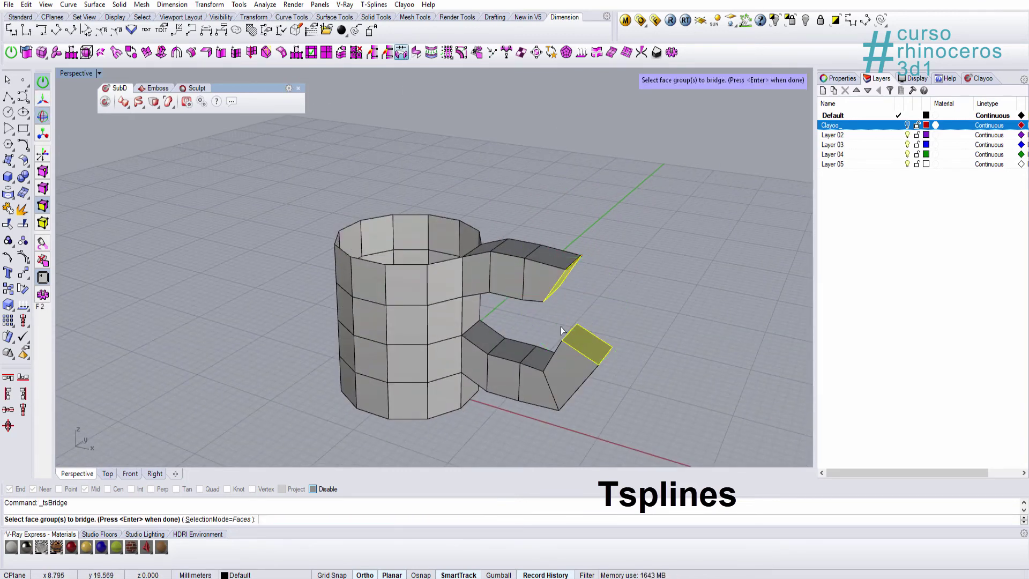
{"action": "right_click", "coordinate": [551, 304]}
{"action": "right_click_drag", "start_coordinate": [536, 332], "coordinate": [543, 291]}
{"action": "right_click", "coordinate": [552, 305]}
Move the vertex pairs on the underside of the handle's lower arm to give it a rounder curve.
{"action": "key", "text": "a"}
{"action": "scroll", "coordinate": [499, 294], "scroll_direction": "up", "scroll_amount": 3}
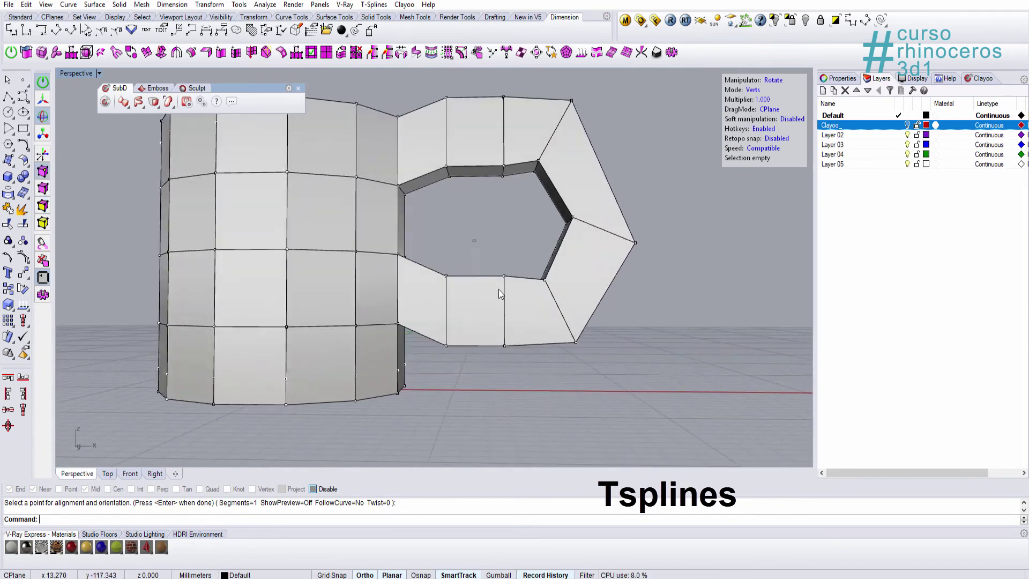
{"action": "left_click_drag", "start_coordinate": [503, 310], "coordinate": [493, 324]}
{"action": "left_click_drag", "start_coordinate": [433, 333], "coordinate": [457, 358]}
{"action": "left_click_drag", "start_coordinate": [489, 345], "coordinate": [480, 346]}
{"action": "right_click_drag", "start_coordinate": [479, 306], "coordinate": [464, 323]}
Move the inner vertex pairs at the handle's upper bend and outer side to round the opening.
{"action": "left_click_drag", "start_coordinate": [509, 156], "coordinate": [551, 205]}
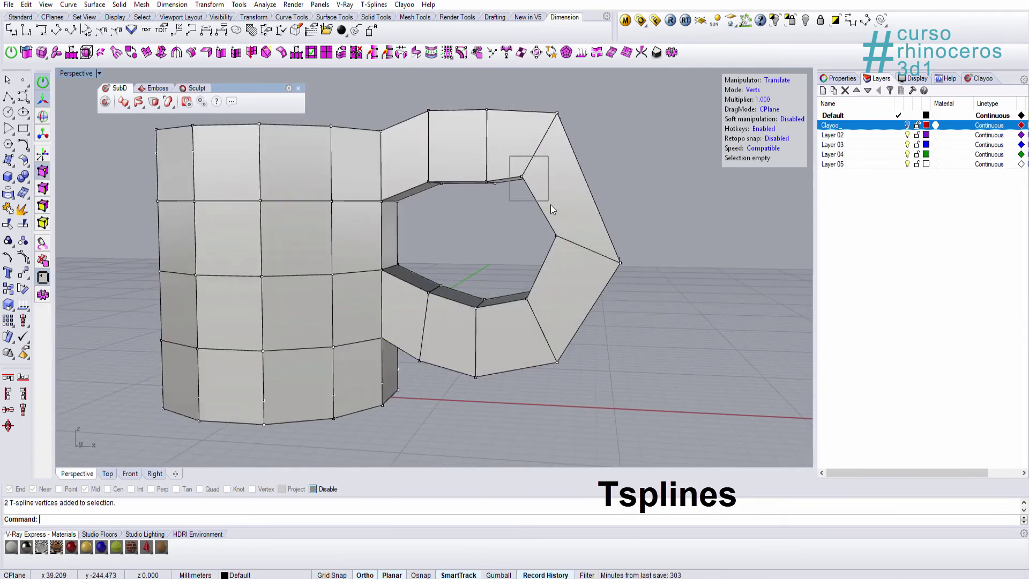
{"action": "left_click_drag", "start_coordinate": [531, 139], "coordinate": [527, 127]}
{"action": "left_click_drag", "start_coordinate": [526, 218], "coordinate": [585, 266]}
{"action": "left_click_drag", "start_coordinate": [599, 191], "coordinate": [593, 203]}
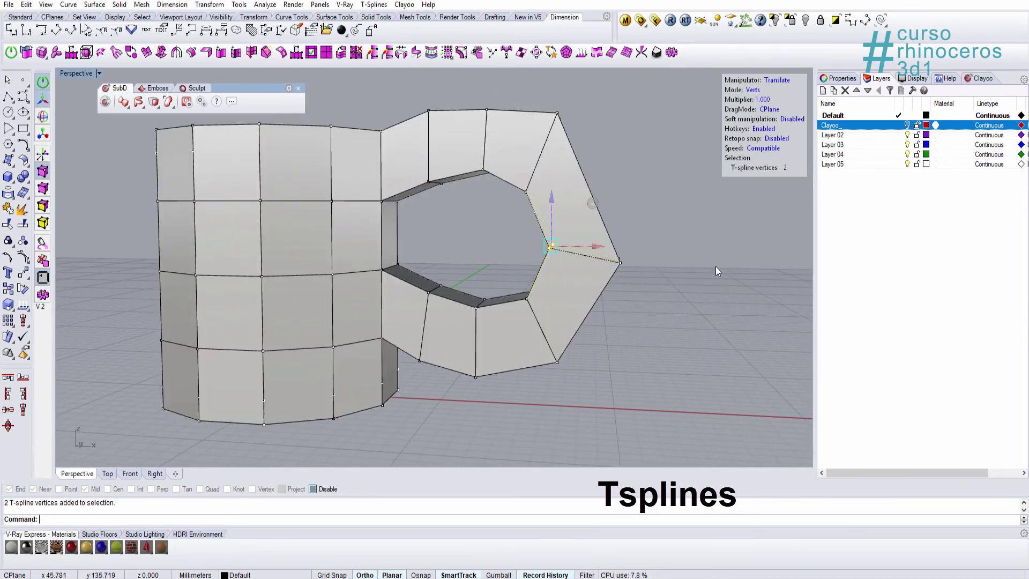
Move the outer vertex pairs at the handle's top and lower outer corner outward to round its contour.
{"action": "left_click_drag", "start_coordinate": [601, 72], "coordinate": [630, 94]}
{"action": "left_click_drag", "start_coordinate": [461, 102], "coordinate": [499, 125]}
{"action": "right_click_drag", "start_coordinate": [525, 133], "coordinate": [546, 182], "text": "shift"}
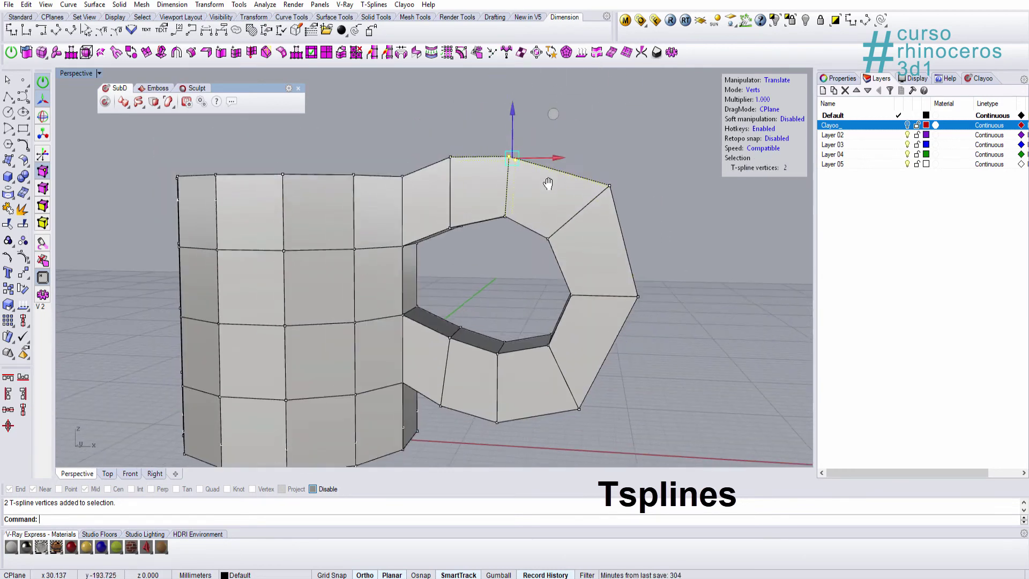
{"action": "left_click_drag", "start_coordinate": [551, 115], "coordinate": [573, 106]}
{"action": "right_click_drag", "start_coordinate": [574, 220], "coordinate": [568, 119], "text": "shift"}
{"action": "left_click_drag", "start_coordinate": [593, 328], "coordinate": [557, 278]}
{"action": "left_click_drag", "start_coordinate": [614, 262], "coordinate": [639, 250]}
Shift the outer vertex pair at the bottom of the handle slightly away from the mug body.
{"action": "left_click_drag", "start_coordinate": [474, 301], "coordinate": [512, 342]}
{"action": "right_click_drag", "start_coordinate": [523, 300], "coordinate": [538, 291]}
{"action": "left_click_drag", "start_coordinate": [550, 273], "coordinate": [560, 277]}
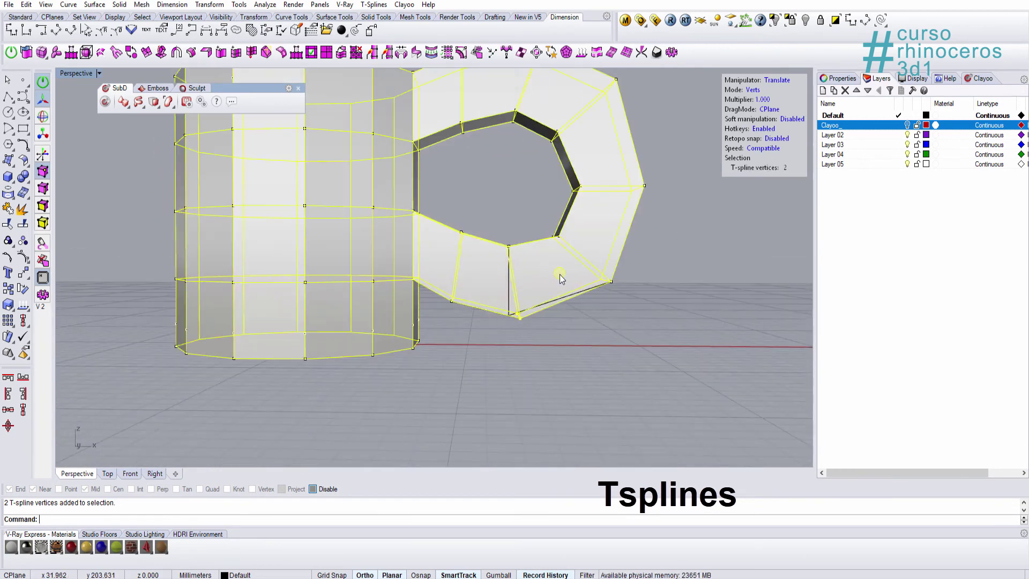
{"action": "left_click_drag", "start_coordinate": [497, 262], "coordinate": [498, 262]}
{"action": "right_click_drag", "start_coordinate": [499, 230], "coordinate": [496, 358], "text": "shift"}
Adjust the inner and outer vertex pairs along the handle's top to smooth the upper arch.
{"action": "left_click_drag", "start_coordinate": [493, 221], "coordinate": [529, 255]}
{"action": "left_click_drag", "start_coordinate": [553, 195], "coordinate": [557, 200]}
{"action": "right_click_drag", "start_coordinate": [485, 194], "coordinate": [473, 235]}
{"action": "left_click_drag", "start_coordinate": [437, 178], "coordinate": [474, 212]}
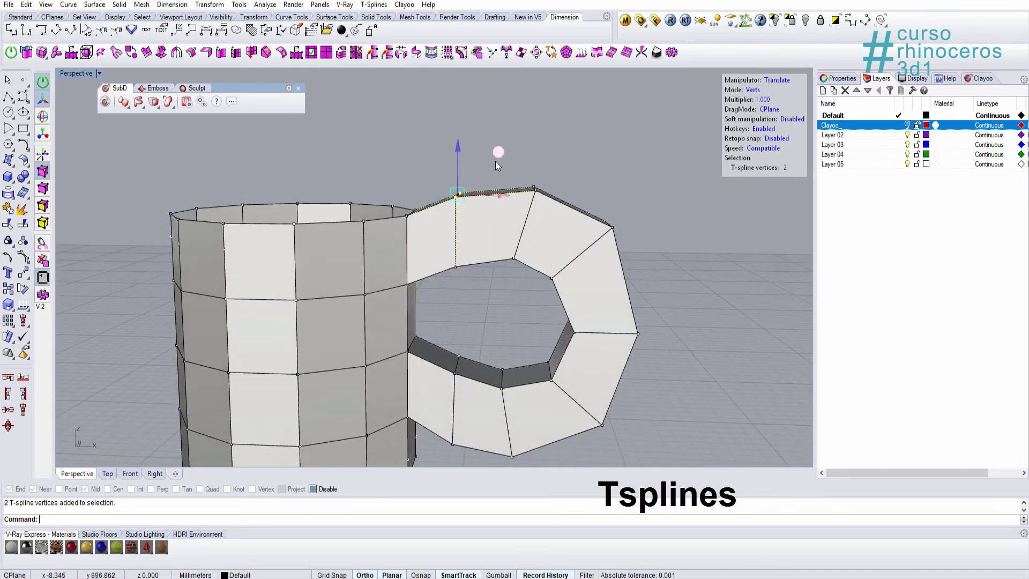
{"action": "left_click_drag", "start_coordinate": [560, 213], "coordinate": [561, 214]}
{"action": "left_click_drag", "start_coordinate": [575, 148], "coordinate": [574, 136]}
{"action": "right_click_drag", "start_coordinate": [511, 333], "coordinate": [511, 319]}
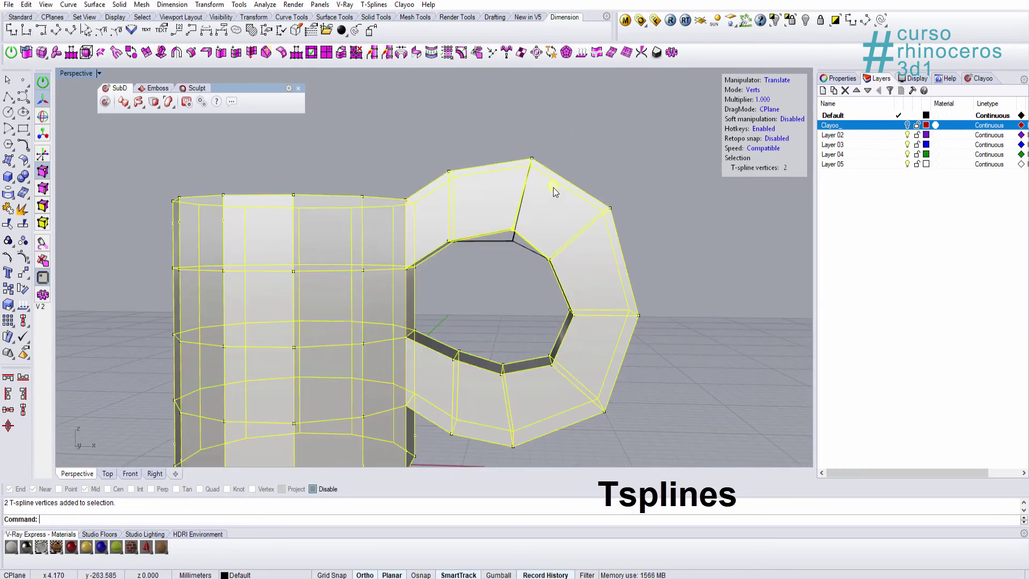
{"action": "left_click_drag", "start_coordinate": [553, 188], "coordinate": [554, 187]}
{"action": "left_click", "coordinate": [604, 179]}
Extrude the 12 rim edges inward for the wall thickness and down into the mug as an inner wall.
{"action": "scroll", "coordinate": [604, 179], "scroll_direction": "down", "scroll_amount": 2}
{"action": "mouse_move", "coordinate": [502, 348]}
{"action": "right_mouse_down"}
{"action": "mouse_move", "coordinate": [510, 326]}
{"action": "mouse_move", "coordinate": [494, 348]}
{"action": "right_mouse_up"}
{"action": "scroll", "coordinate": [462, 322], "scroll_direction": "up", "scroll_amount": 3}
{"action": "key", "text": "r"}
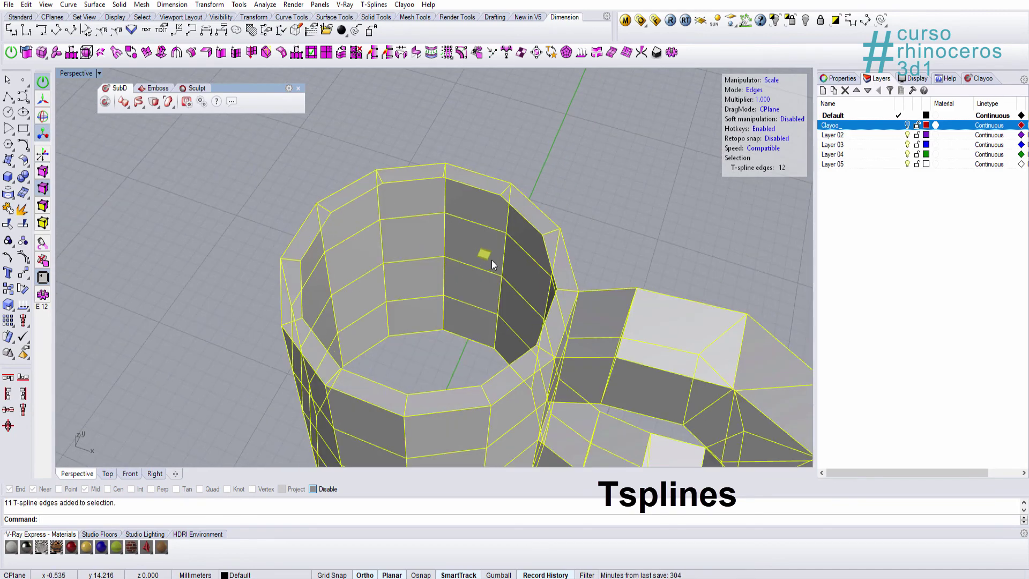
{"action": "key", "text": "w"}
{"action": "right_click_drag", "start_coordinate": [495, 263], "coordinate": [434, 189]}
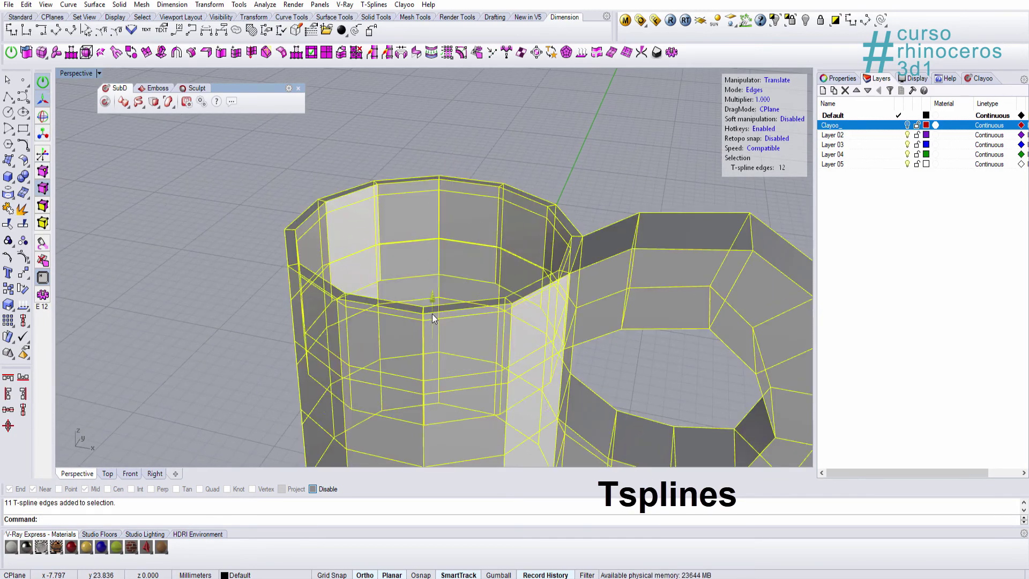
{"action": "left_click_drag", "start_coordinate": [433, 318], "coordinate": [433, 321]}
In Wireframe display, lower the inner edge loop to near the base and scale it inward to form the floor.
{"action": "right_click_drag", "start_coordinate": [455, 284], "coordinate": [473, 191]}
{"action": "key", "text": "ctrl+alt+w"}
{"action": "left_click_drag", "start_coordinate": [442, 201], "coordinate": [444, 249]}
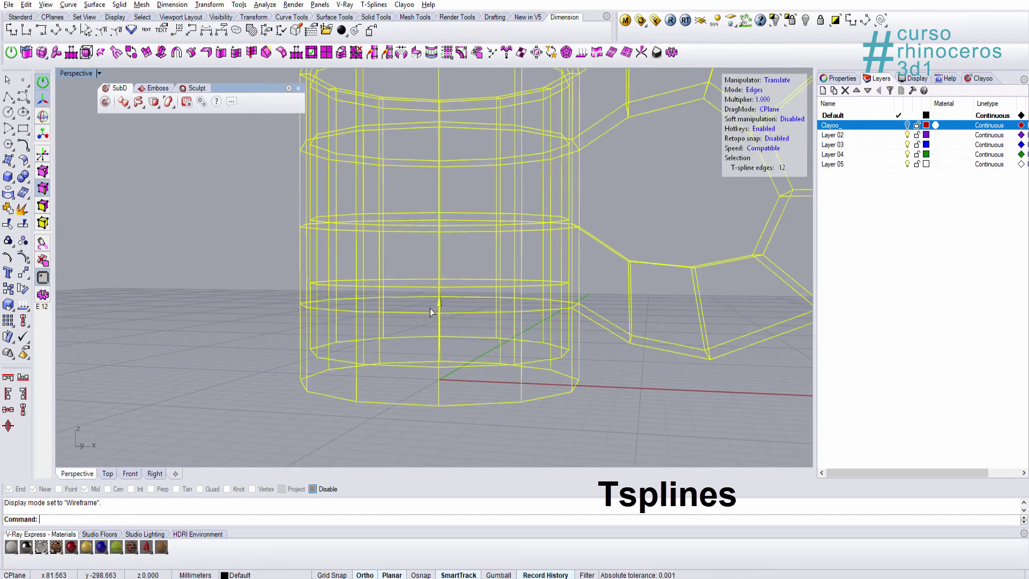
{"action": "key", "text": "r"}
{"action": "mouse_move", "coordinate": [442, 320]}
{"action": "right_mouse_down"}
{"action": "mouse_move", "coordinate": [466, 345]}
{"action": "mouse_move", "coordinate": [477, 386]}
{"action": "right_mouse_up"}
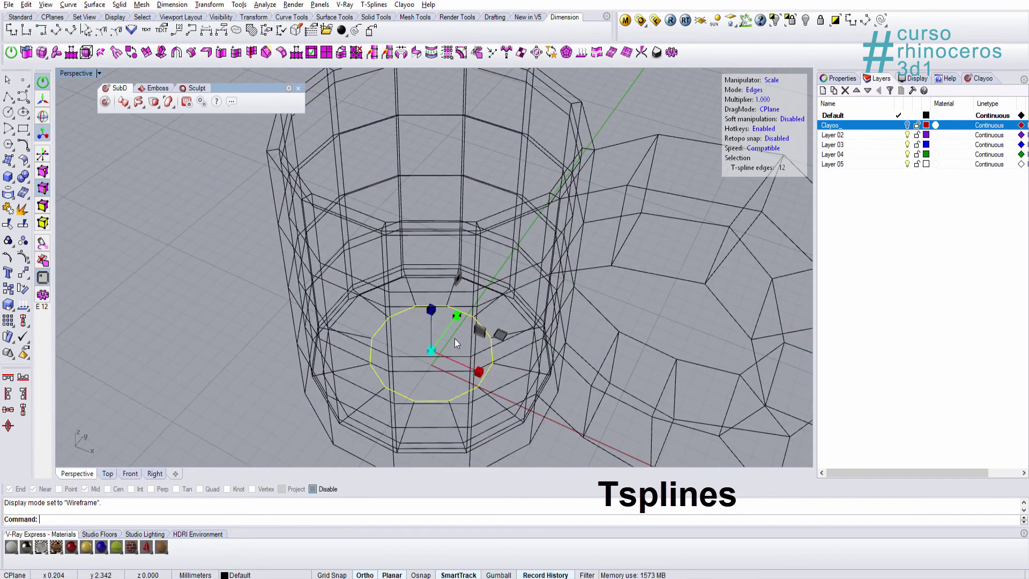
Return to Shaded display and close the edge loop at the mug's base with Fill hole.
{"action": "key", "text": "ctrl+alt+s"}
{"action": "right_click_drag", "start_coordinate": [447, 349], "coordinate": [455, 375]}
{"action": "middle_click", "coordinate": [455, 374]}
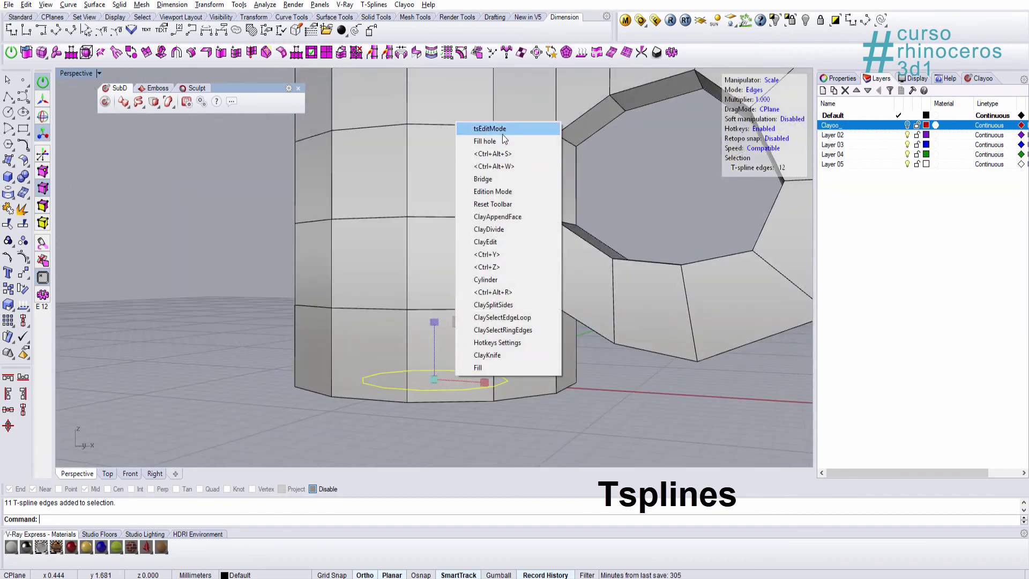
{"action": "left_click", "coordinate": [502, 131]}
{"action": "right_click_drag", "start_coordinate": [499, 343], "coordinate": [471, 316]}
Select the outer, rim and inner faces at the top opposite the handle and subdivide them exactly.
{"action": "scroll", "coordinate": [369, 253], "scroll_direction": "up", "scroll_amount": 5}
{"action": "right_click_drag", "start_coordinate": [367, 253], "coordinate": [574, 183]}
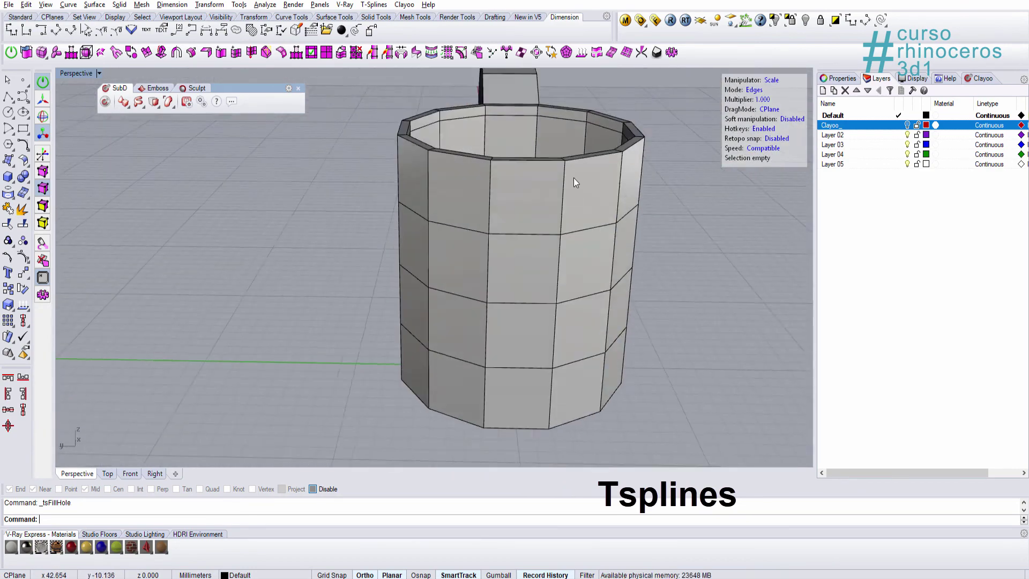
{"action": "scroll", "coordinate": [375, 236], "scroll_direction": "up", "scroll_amount": 4}
{"action": "left_click", "coordinate": [413, 174], "text": "shift"}
{"action": "right_click_drag", "start_coordinate": [399, 298], "coordinate": [636, 252]}
{"action": "left_click", "coordinate": [392, 246], "text": "shift"}
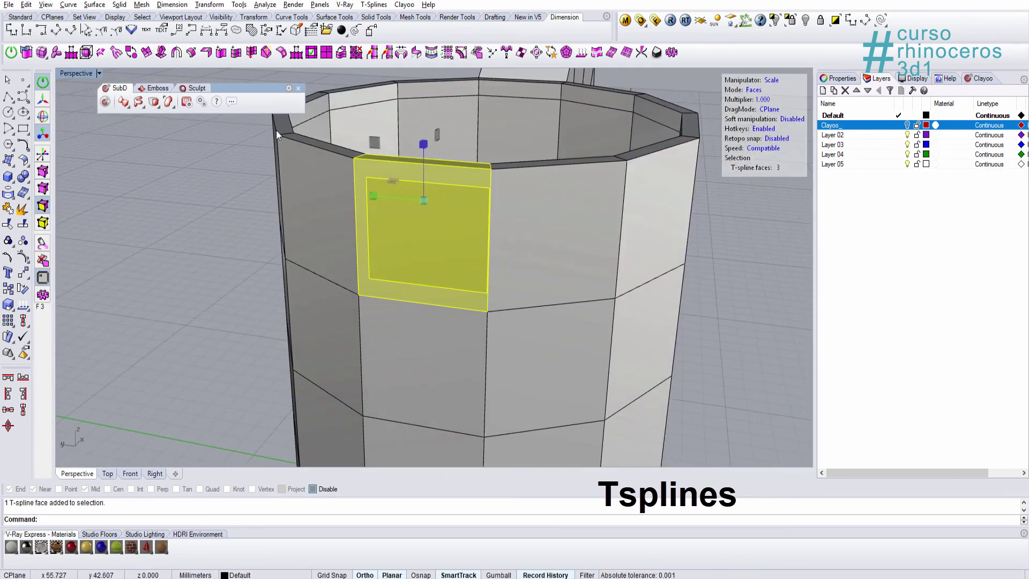
{"action": "right_click_drag", "start_coordinate": [504, 231], "coordinate": [300, 257]}
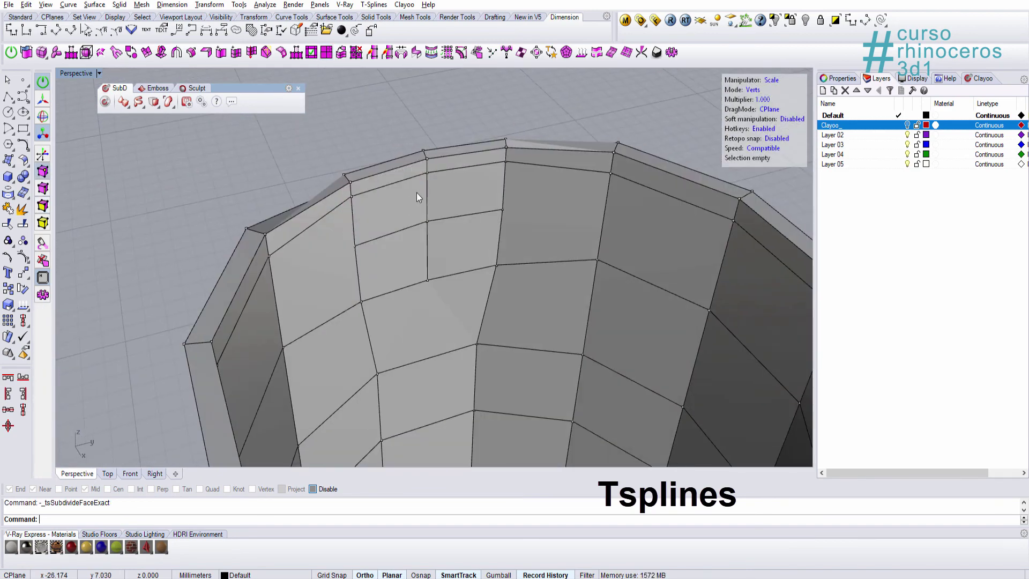
Select the middle rim vertices of the subdivided faces and pull them outward to form the spout.
{"action": "key", "text": "a"}
{"action": "left_click_drag", "start_coordinate": [399, 134], "coordinate": [448, 219]}
{"action": "right_click_drag", "start_coordinate": [429, 236], "coordinate": [562, 236]}
{"action": "key", "text": "w"}
{"action": "right_click_drag", "start_coordinate": [340, 260], "coordinate": [396, 179]}
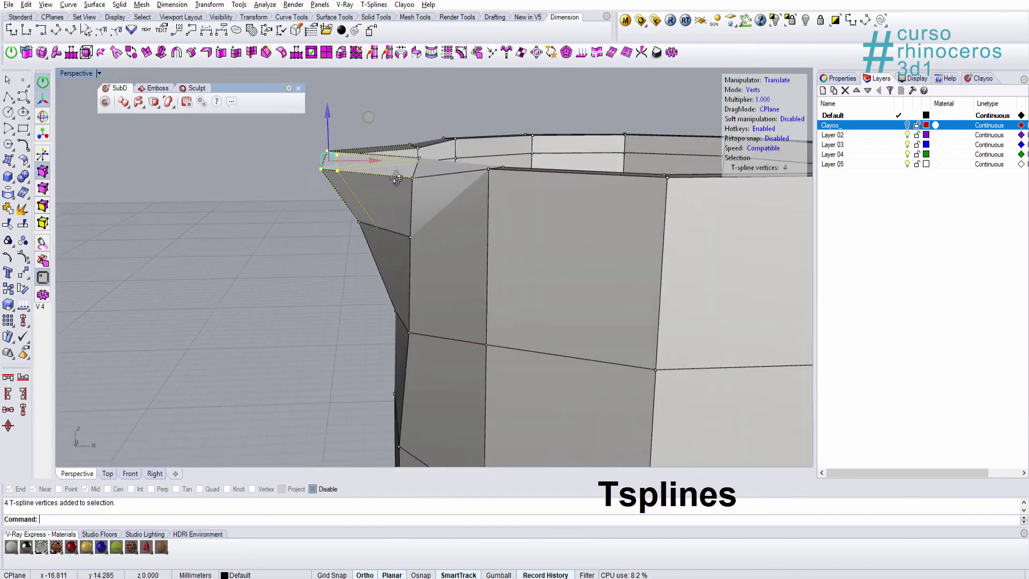
{"action": "scroll", "coordinate": [327, 291], "scroll_direction": "down", "scroll_amount": 6}
{"action": "right_click_drag", "start_coordinate": [363, 308], "coordinate": [418, 326]}
Adjust the vertices around the spout and rim, and switch the mug to smooth display.
{"action": "key", "text": "f"}
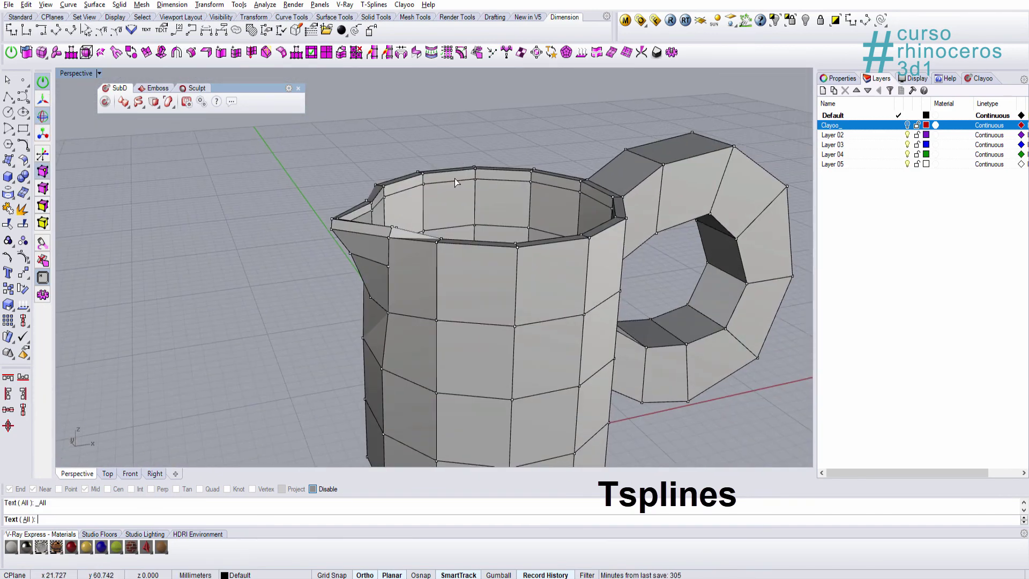
{"action": "right_click_drag", "start_coordinate": [455, 182], "coordinate": [548, 202]}
{"action": "key", "text": "w"}
{"action": "left_click_drag", "start_coordinate": [536, 219], "coordinate": [550, 219]}
{"action": "left_click", "coordinate": [588, 268]}
{"action": "right_click_drag", "start_coordinate": [589, 273], "coordinate": [321, 241]}
{"action": "left_click", "coordinate": [300, 279]}
{"action": "right_click_drag", "start_coordinate": [300, 278], "coordinate": [423, 352]}
{"action": "scroll", "coordinate": [423, 352], "scroll_direction": "down", "scroll_amount": 6}
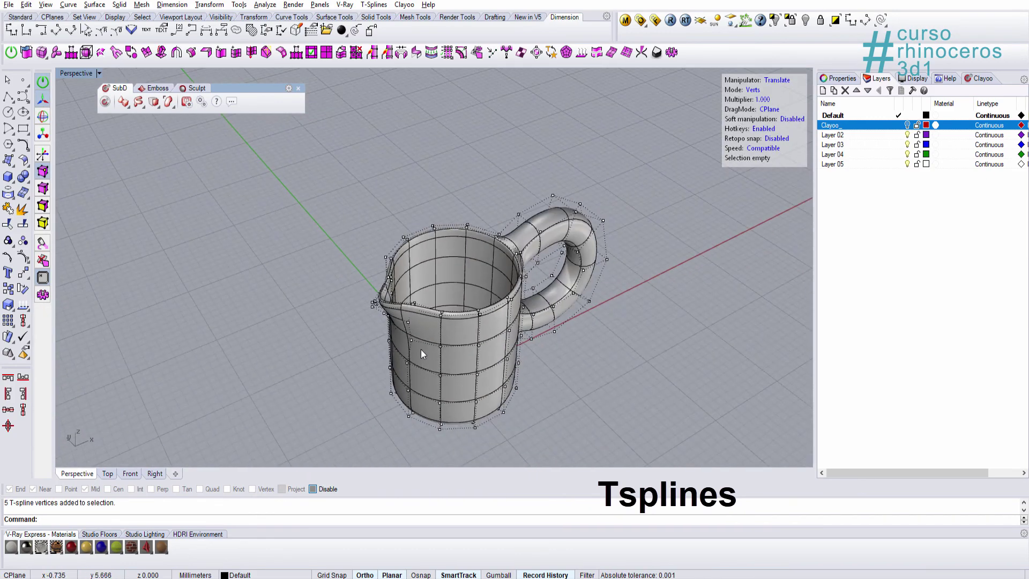
Leave T-Splines editing, display the mug in Rendered mode, and turn on the Clayoo_ layer.
{"action": "key", "text": "Escape"}
{"action": "key", "text": "ctrl+alt+r"}
{"action": "right_click_drag", "start_coordinate": [541, 349], "coordinate": [485, 321]}
Select one of the overlapping mugs and move it beside the other.
{"action": "left_click", "coordinate": [520, 274]}
{"action": "right_click_drag", "start_coordinate": [520, 274], "coordinate": [460, 317]}
{"action": "type", "text": "W"}
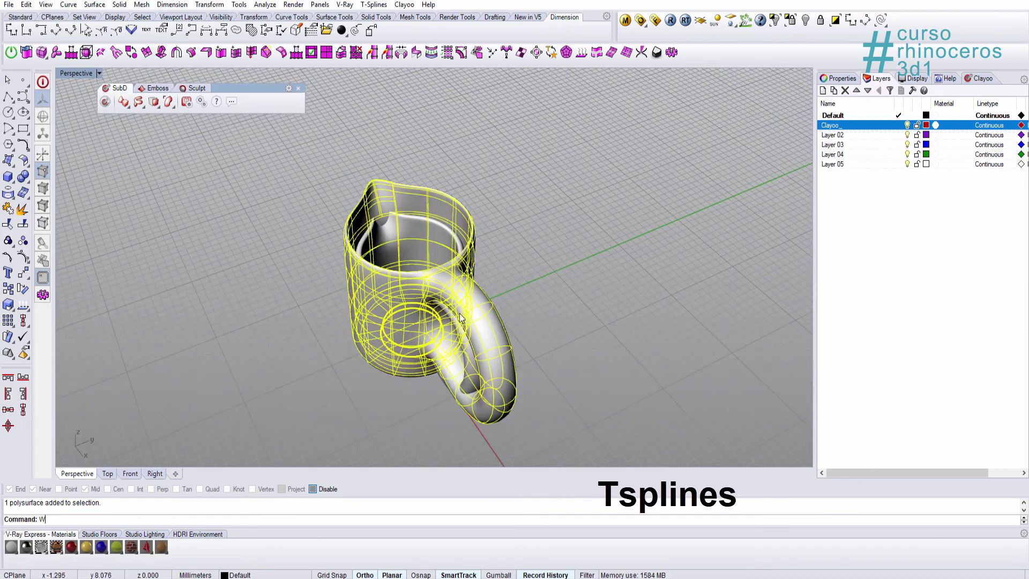
{"action": "left_click_drag", "start_coordinate": [463, 298], "coordinate": [587, 249]}
{"action": "left_click", "coordinate": [515, 343]}
{"action": "right_click_drag", "start_coordinate": [471, 328], "coordinate": [605, 300]}
{"action": "left_click", "coordinate": [397, 321]}
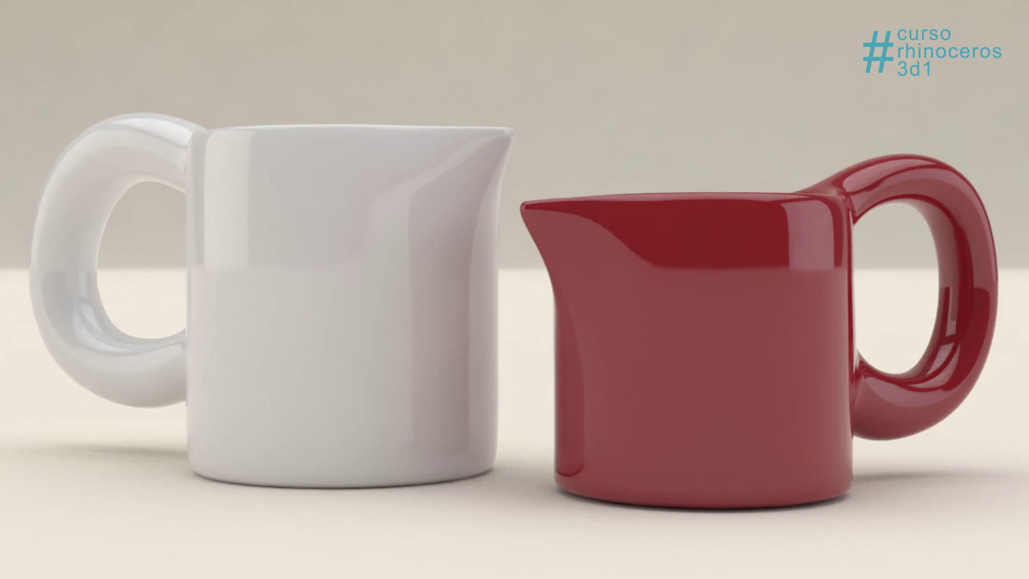